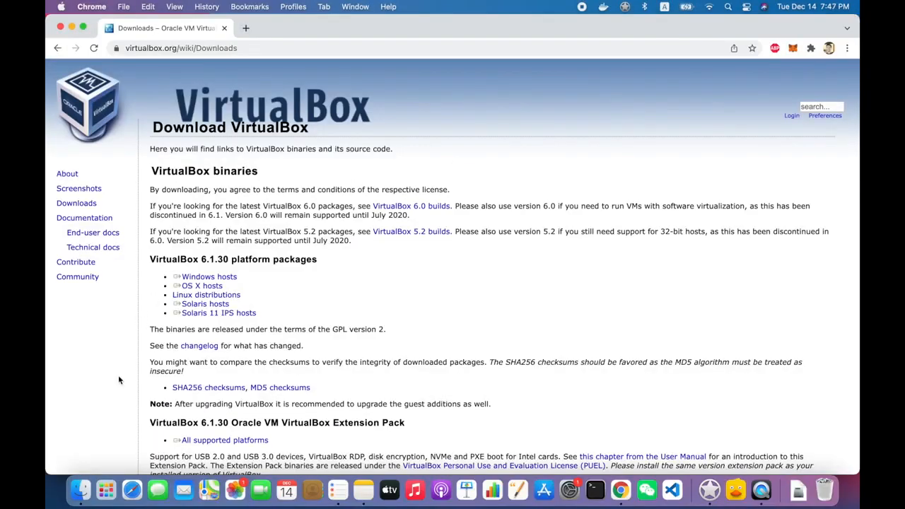
Open the Downloads folder holding the downloaded VirtualBox-6.1.30-148432-OSX.dmg installer
click(80, 489)
Open the VirtualBox 6.1.30 disk image and launch the VirtualBox.pkg installer
click(274, 233)
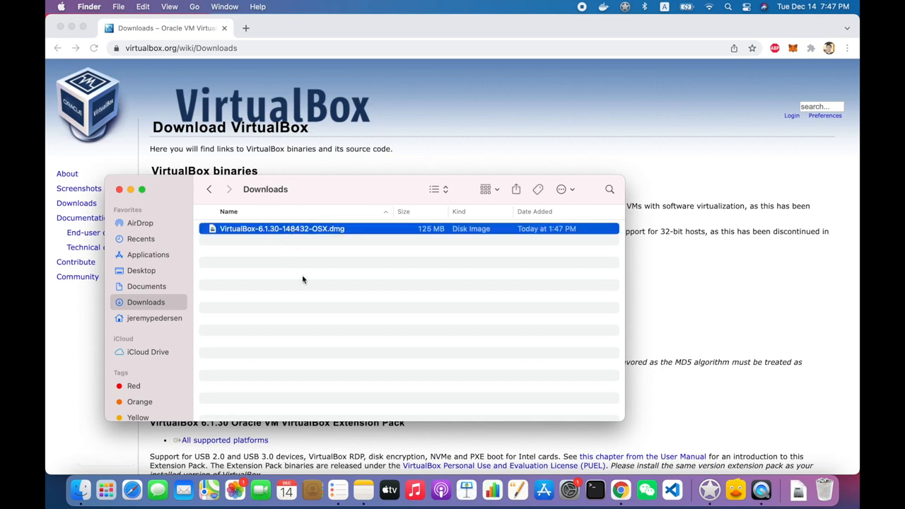
key(super+o)
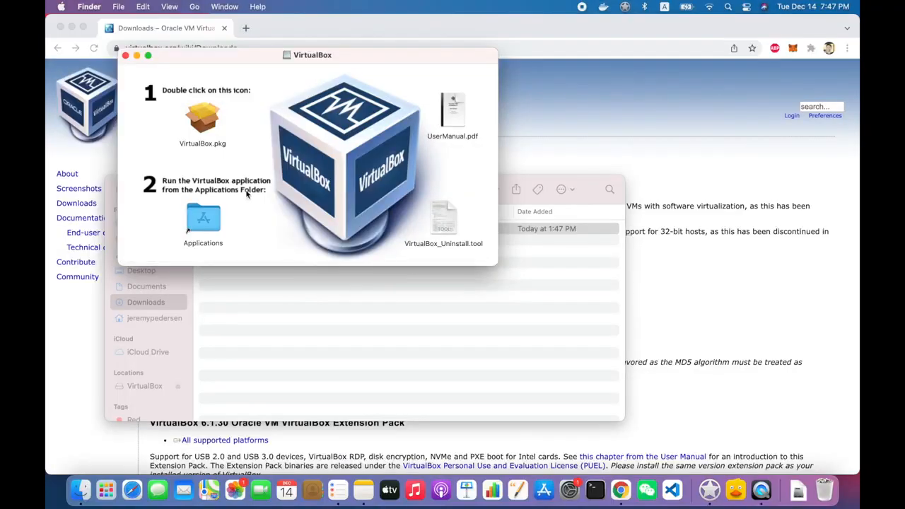
double_click(214, 122)
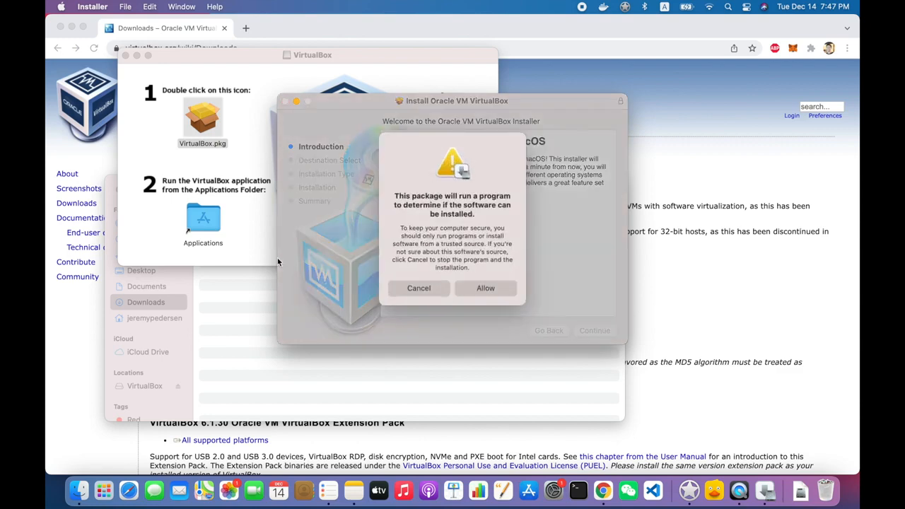
Run the standard installation, authorising it with the account password
click(486, 290)
click(593, 330)
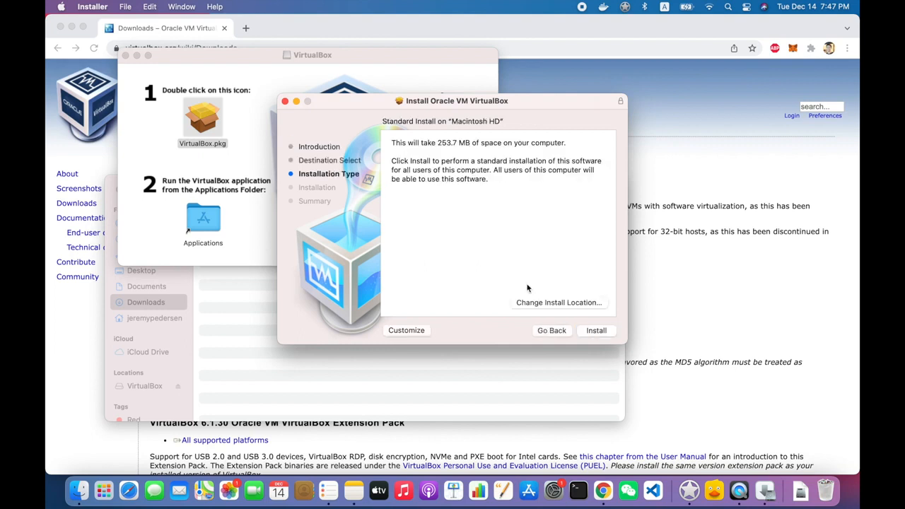
click(592, 330)
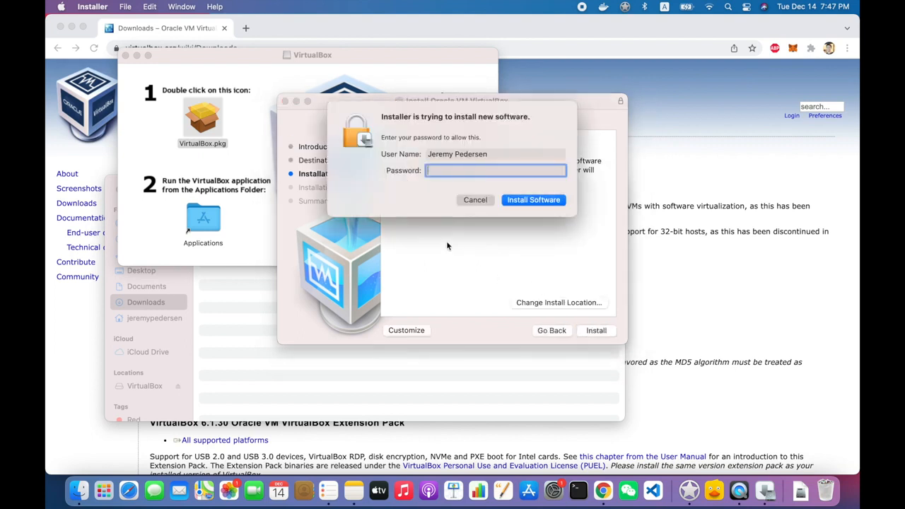
text(•••••••••••••••••••••••••••)
key(Return)
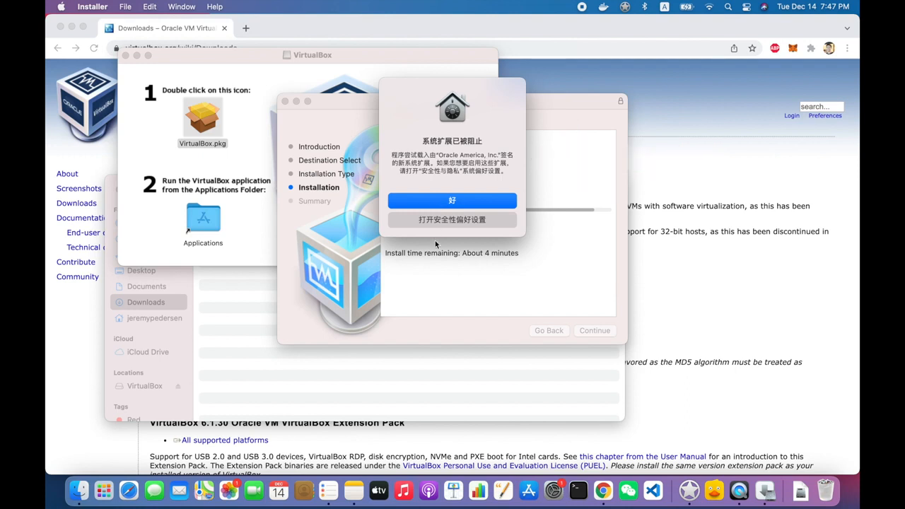
Dismiss the blocked system extension alert, close the installer and move it to the Trash
click(436, 207)
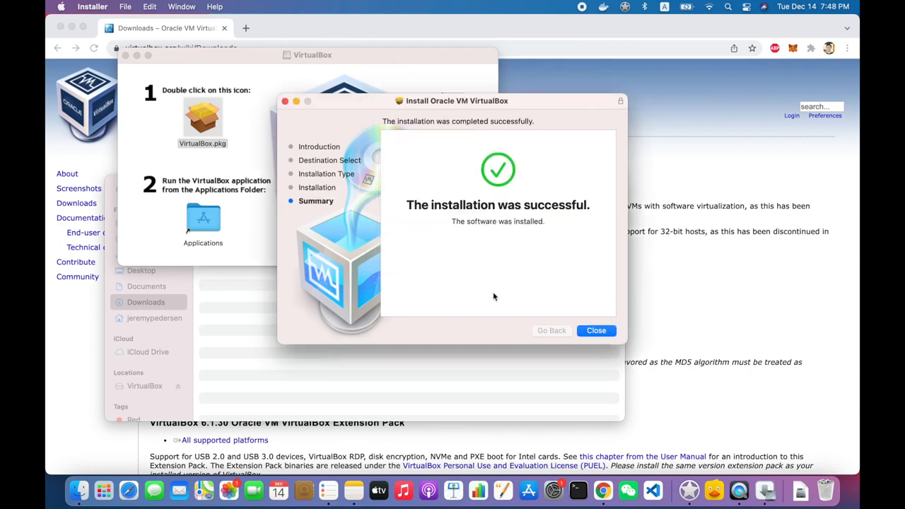
click(586, 327)
click(481, 275)
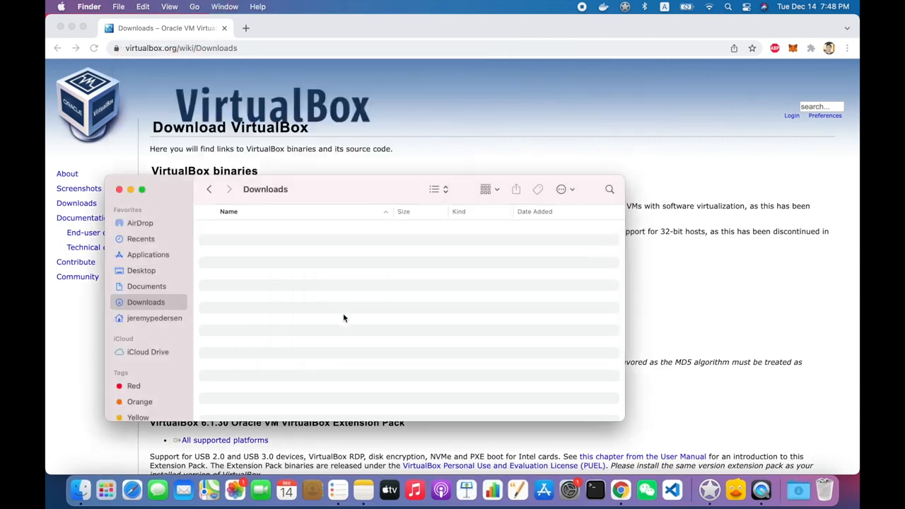
Launch VirtualBox by searching 'virt' in Launchpad
key(F4)
text(virt)
key(Return)
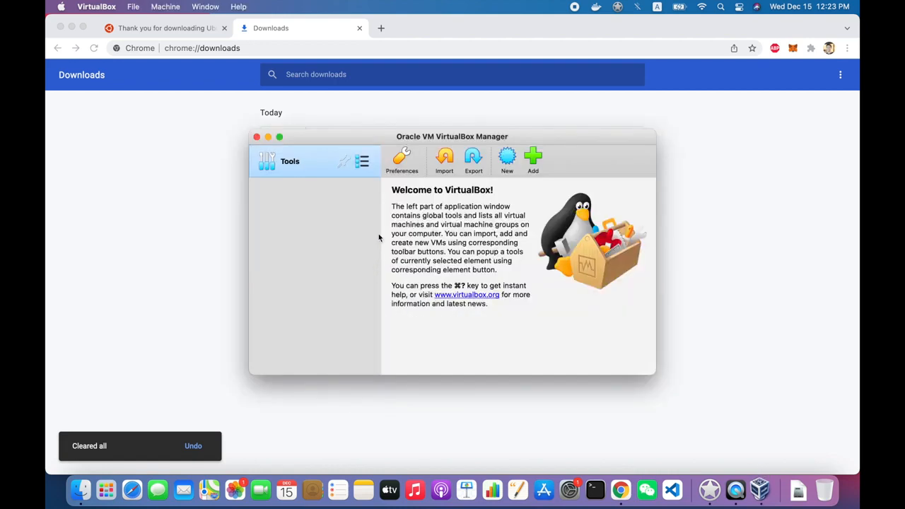
Start a new VM named Ubuntu21Vanilla with Ubuntu (64-bit) as the version
click(507, 158)
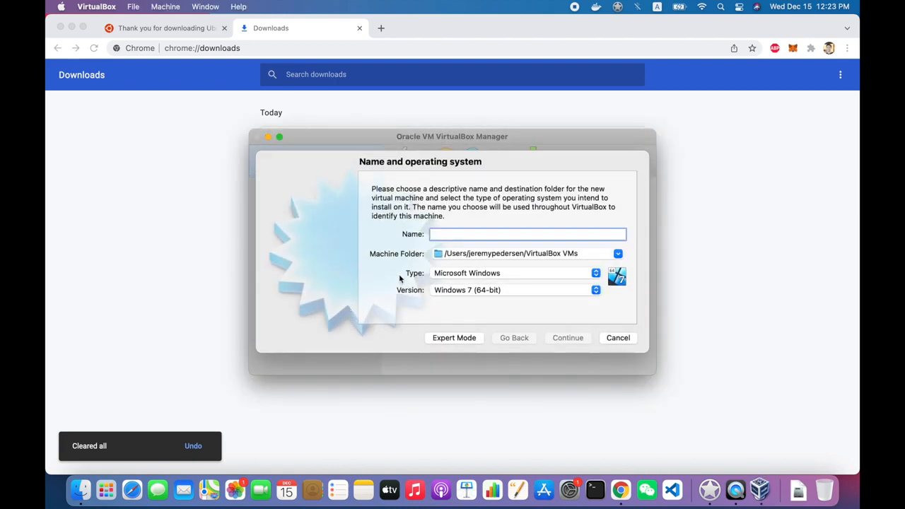
text(Ubuntu)
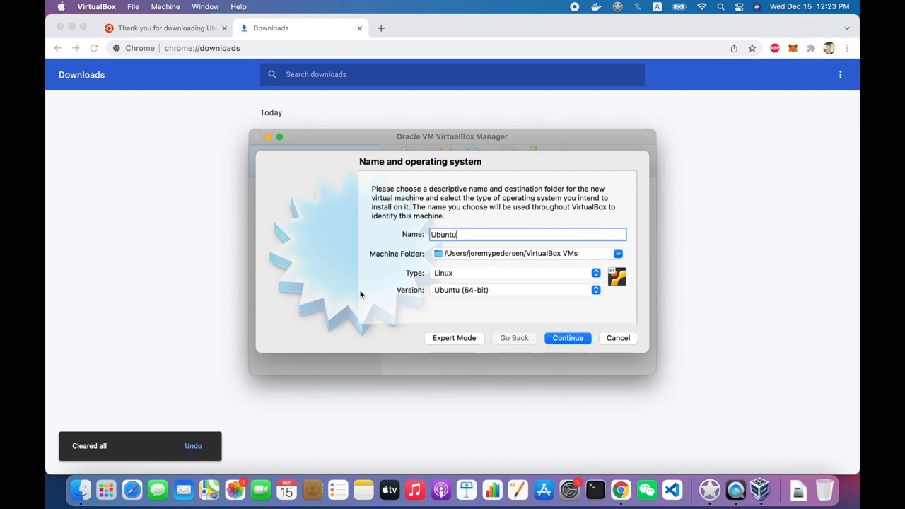
text(21)
text(Vanilla)
click(501, 295)
click(504, 297)
click(568, 337)
Give it 4096 MB memory and a new dynamically allocated VDI hard disk
double_click(587, 234)
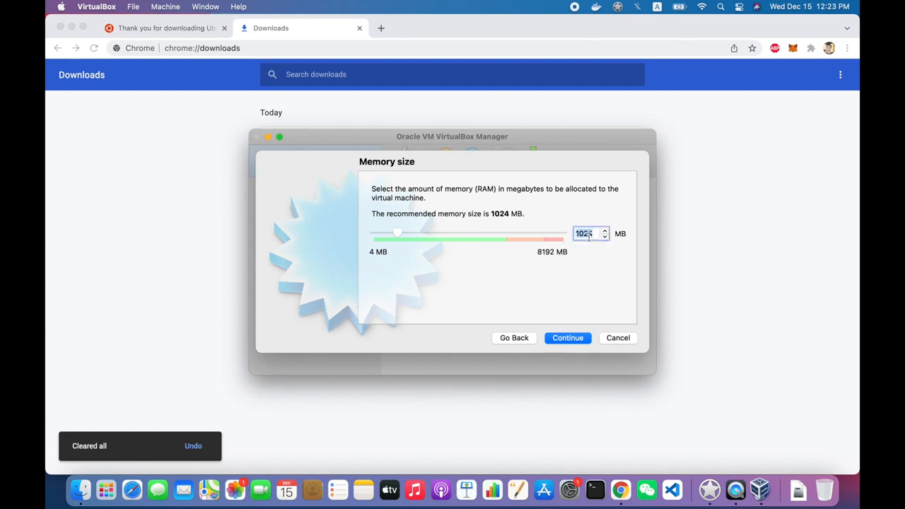
text(4096)
click(550, 337)
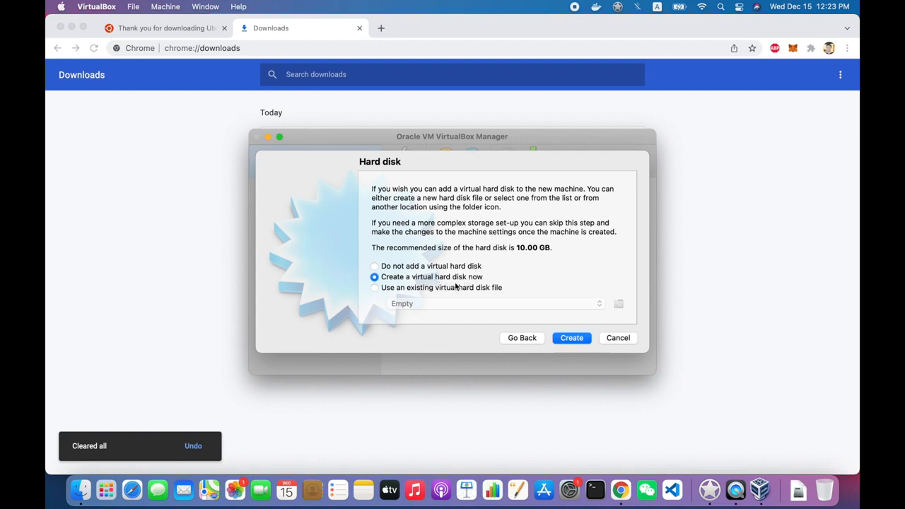
click(570, 337)
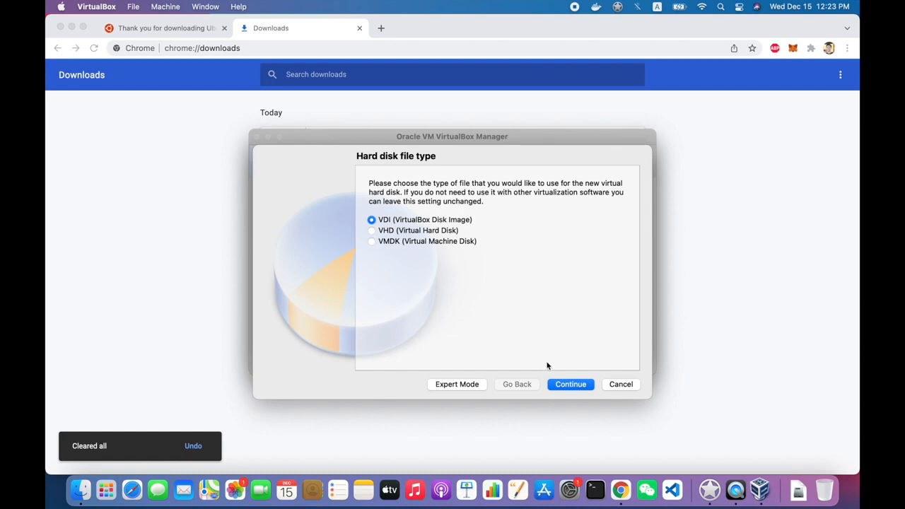
click(569, 384)
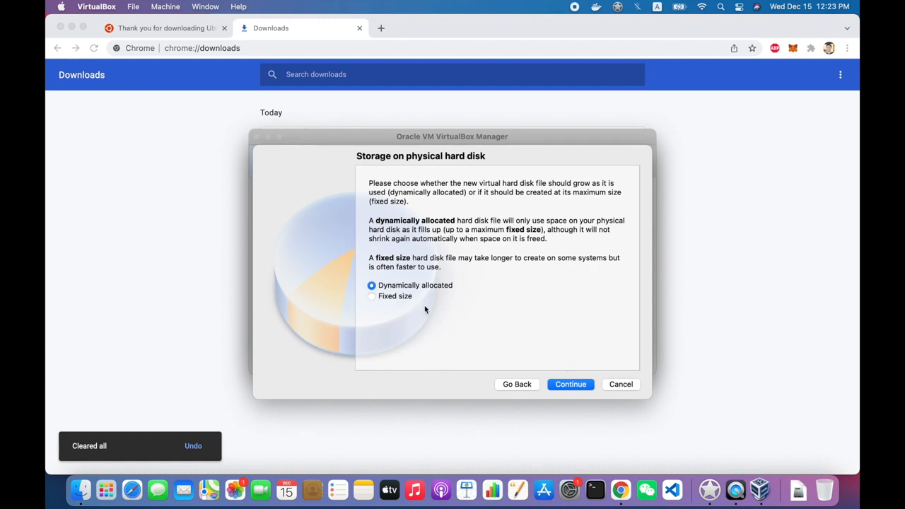
click(405, 297)
click(406, 286)
click(574, 383)
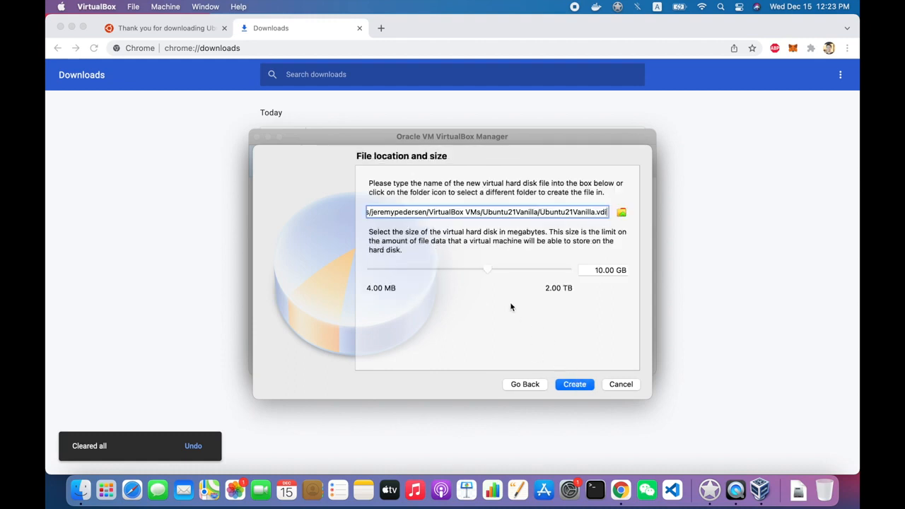
Set the disk size to 100 GB and create the VM
click(590, 269)
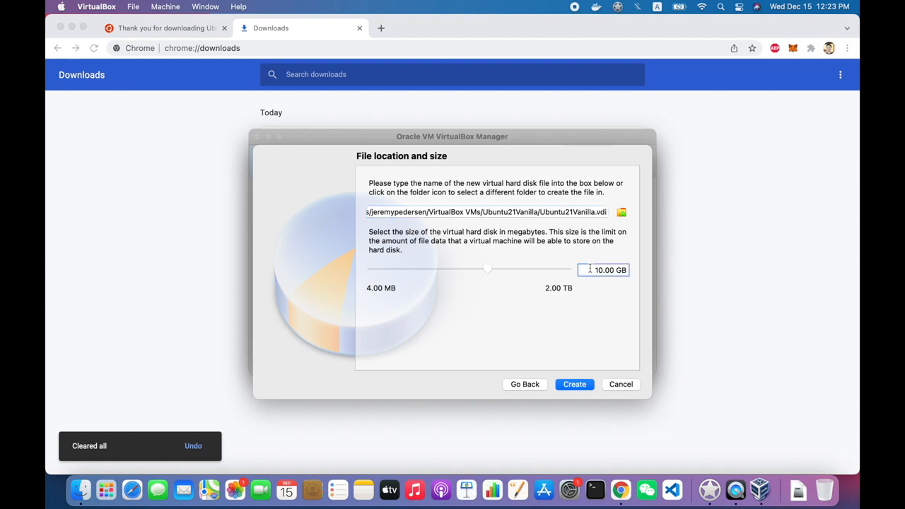
double_click(591, 270)
key(BackSpace)
text(100)
click(575, 383)
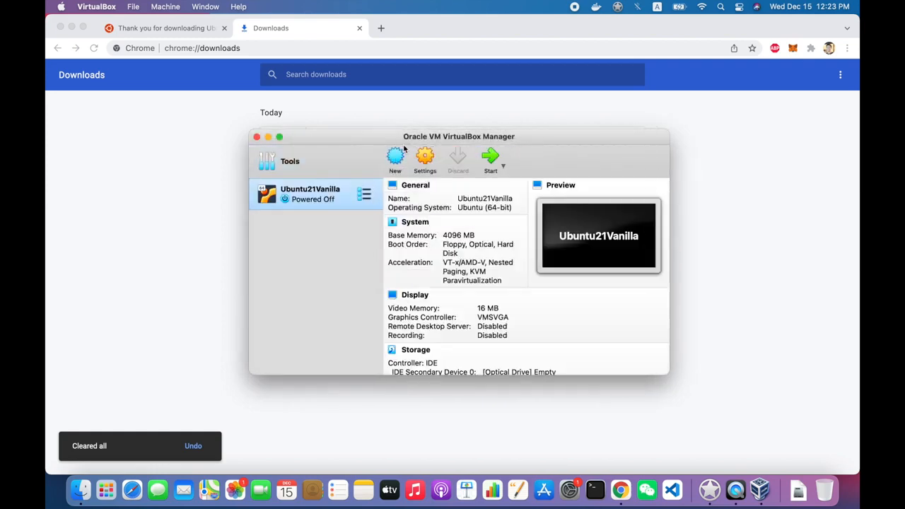
In Ubuntu21Vanilla's Storage settings, inspect the empty optical drive, keeping it on IDE Secondary Device 0
click(424, 160)
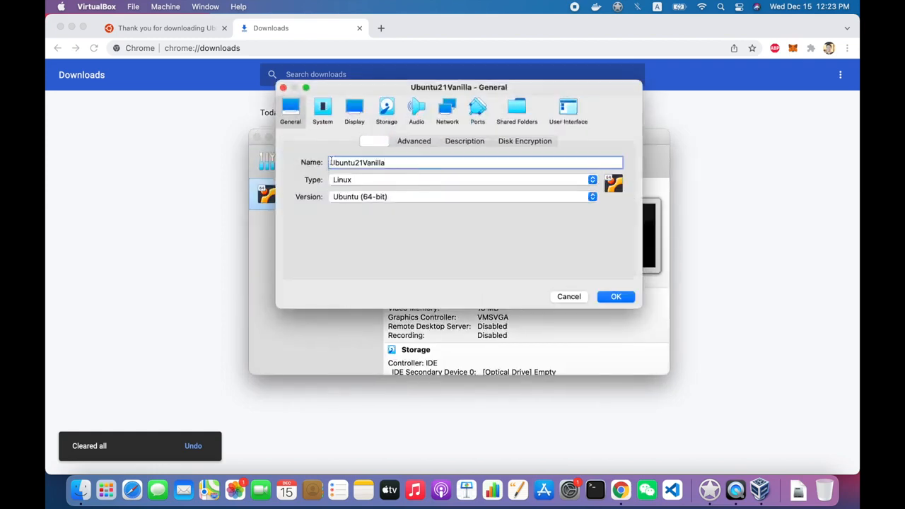
click(322, 108)
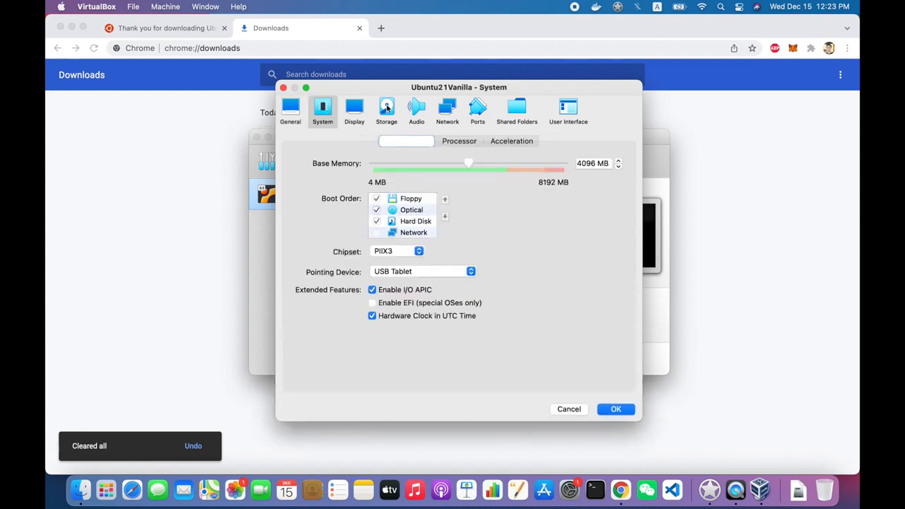
click(359, 109)
click(386, 109)
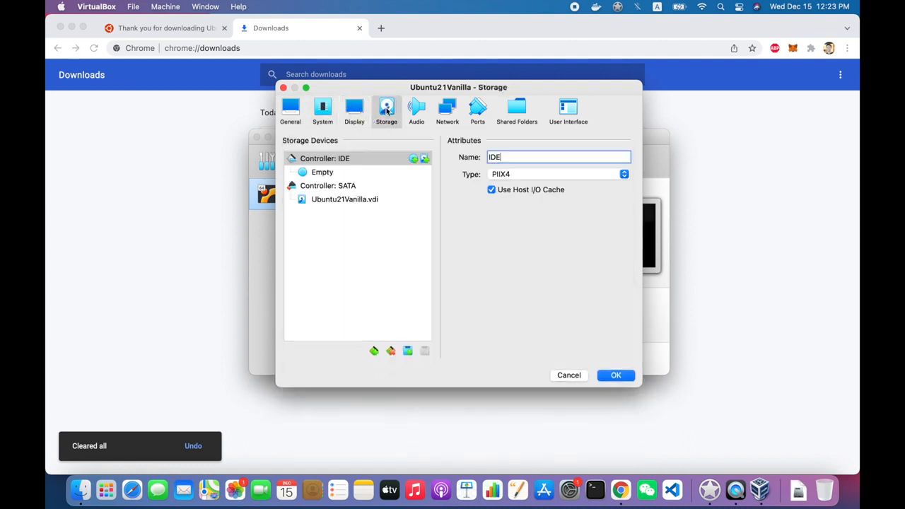
click(338, 174)
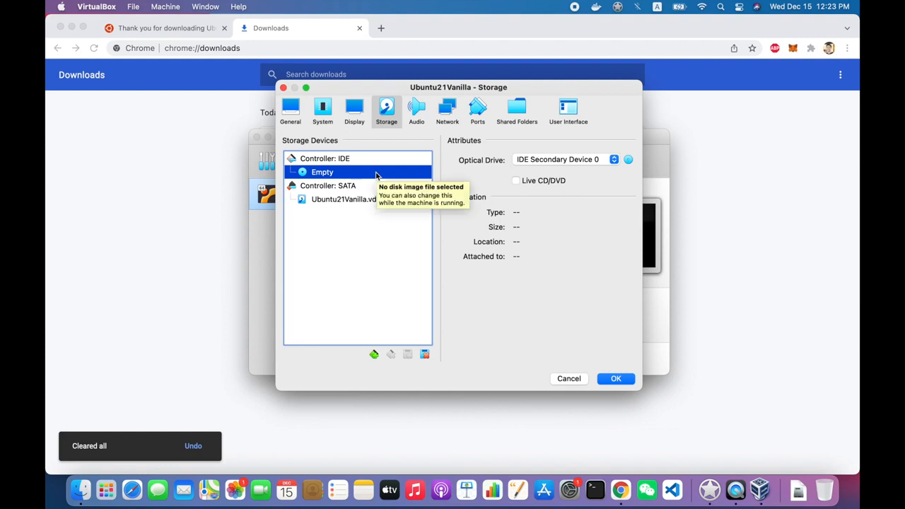
click(627, 159)
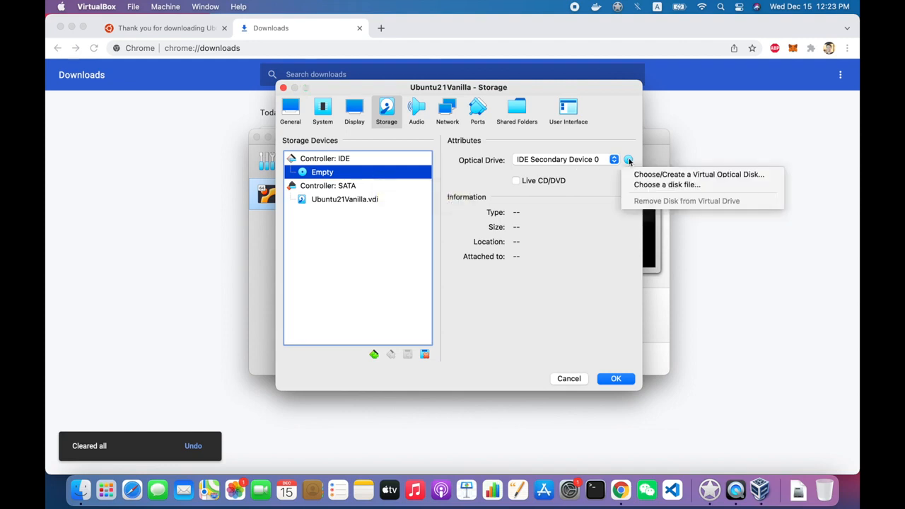
click(580, 164)
click(580, 164)
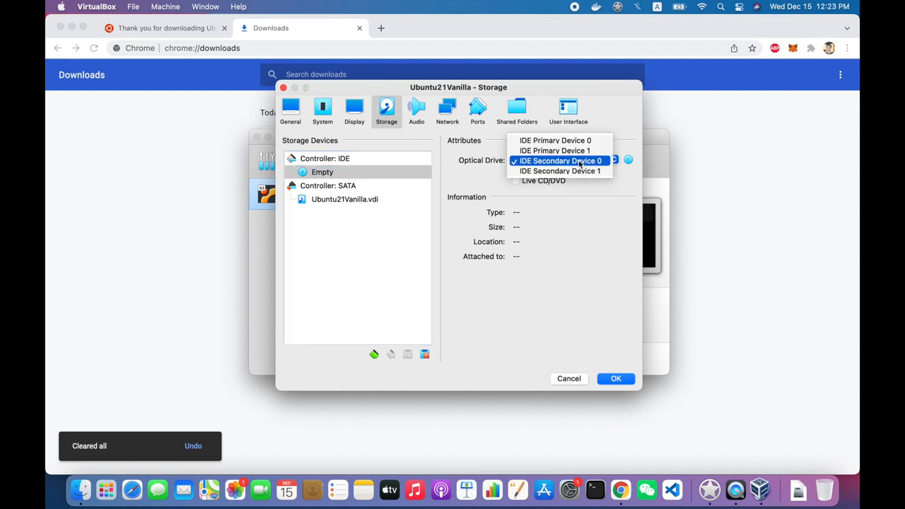
click(580, 161)
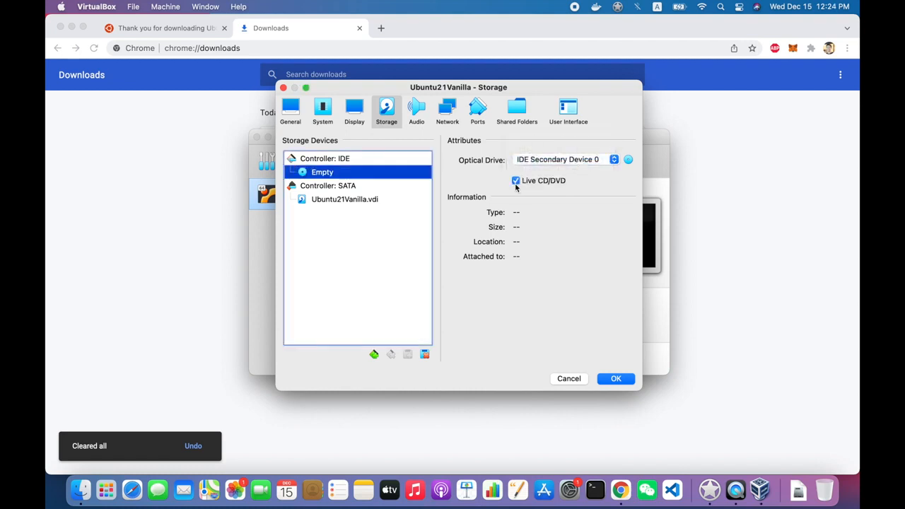
right_click(347, 176)
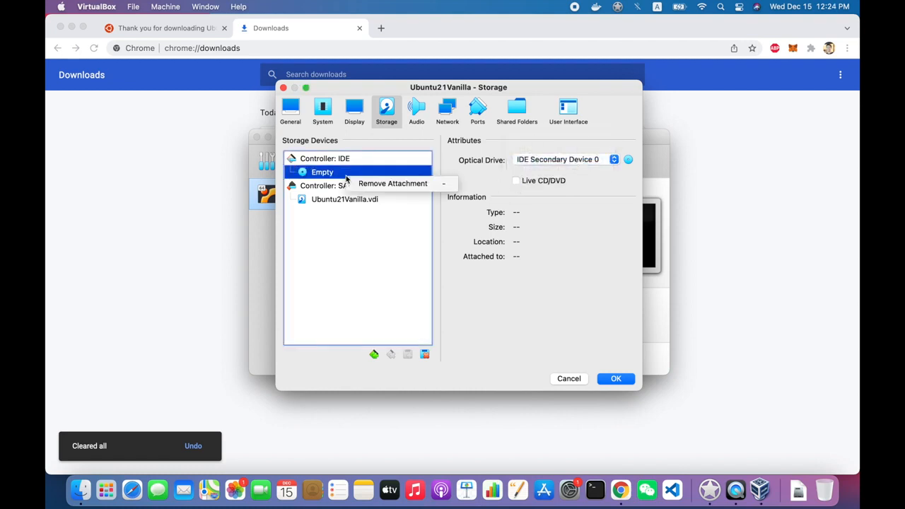
click(371, 246)
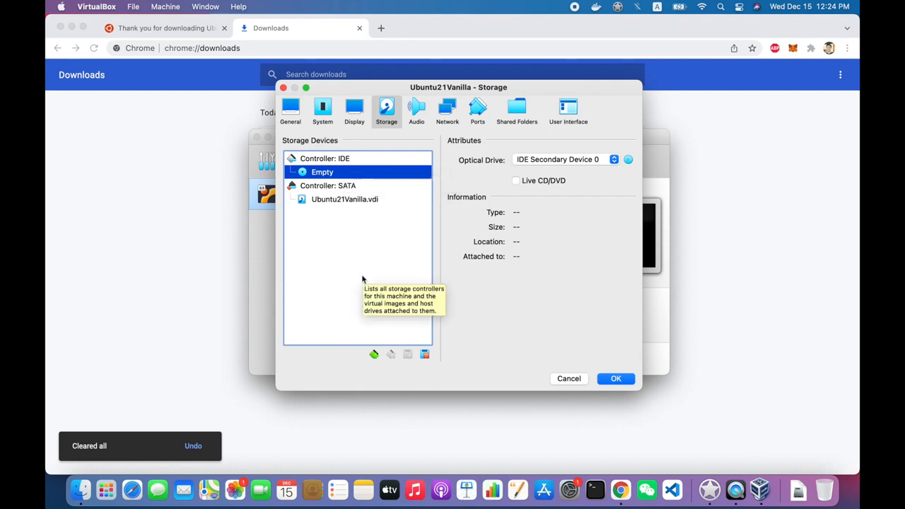
Load ubuntu-21.10-desktop-amd64.iso from Downloads into the optical drive and save the settings
click(628, 159)
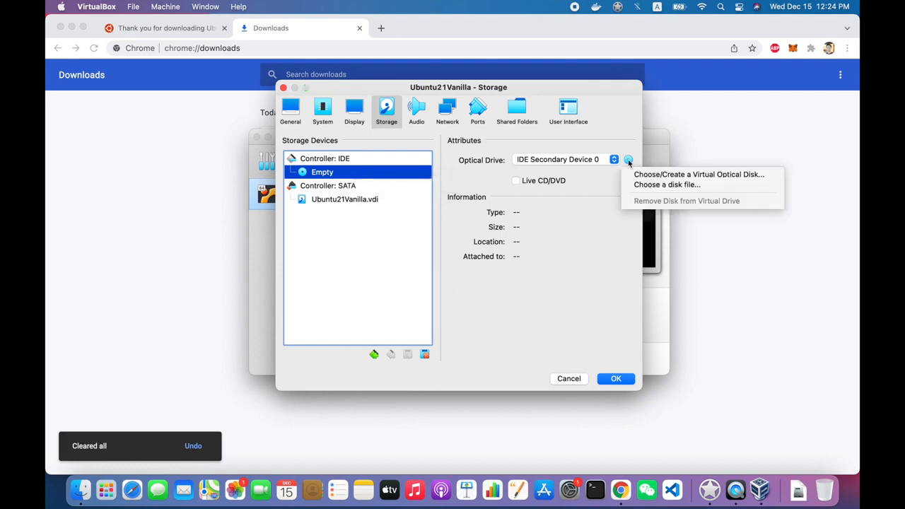
click(639, 184)
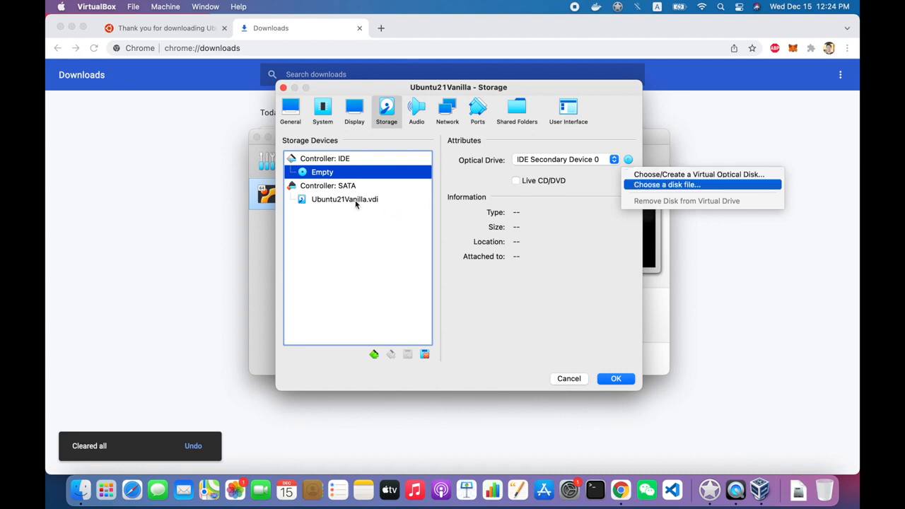
click(485, 182)
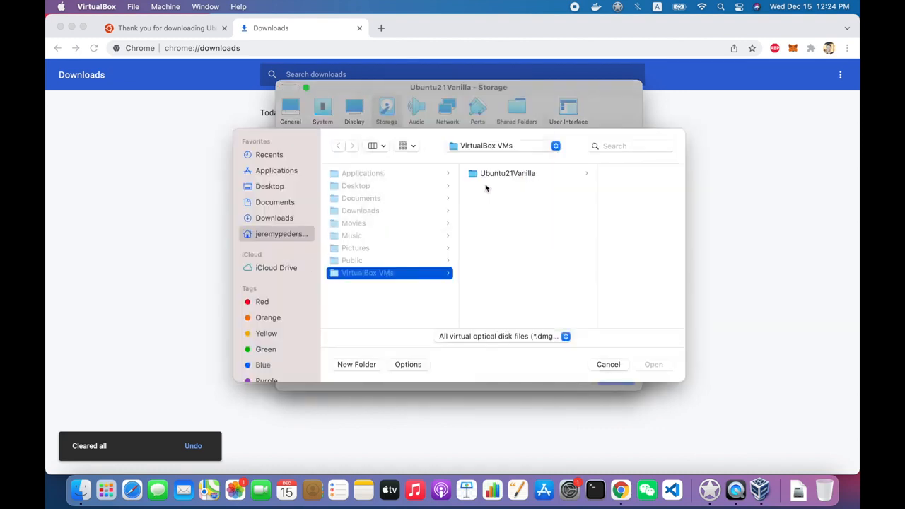
click(495, 182)
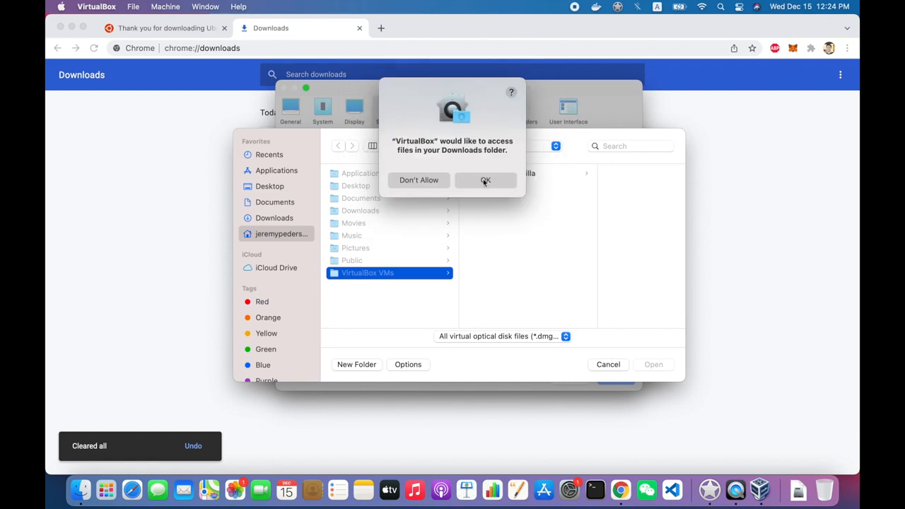
click(496, 183)
click(418, 174)
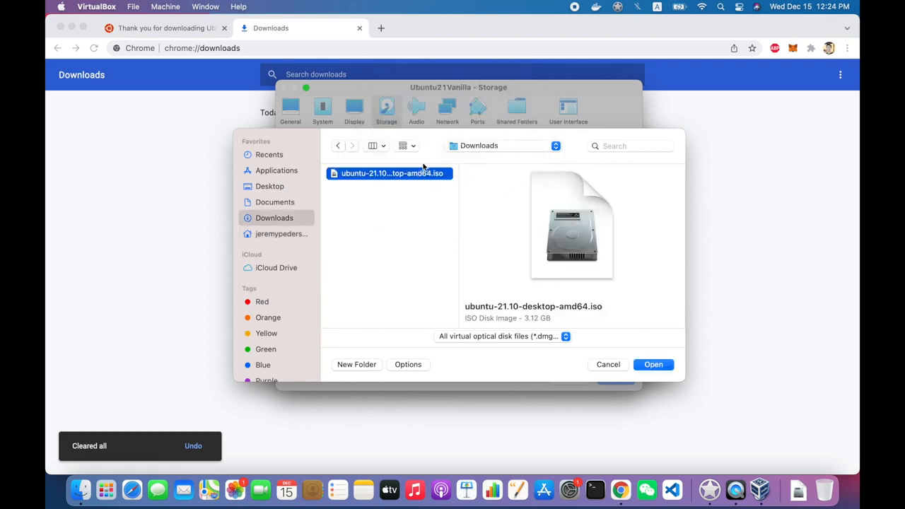
click(645, 366)
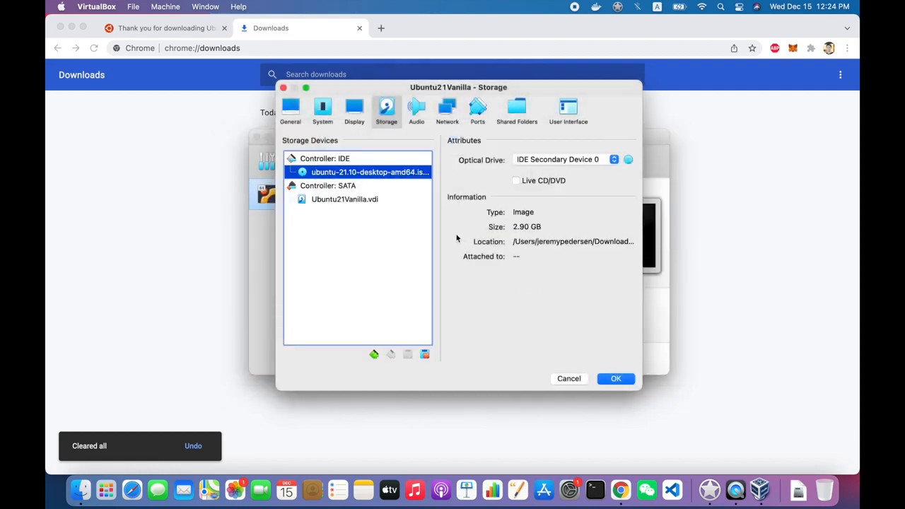
click(621, 378)
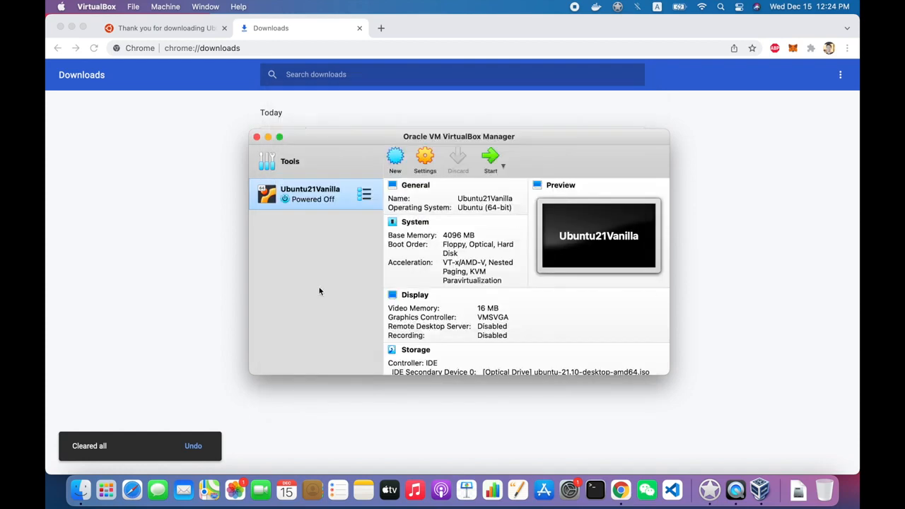
click(491, 158)
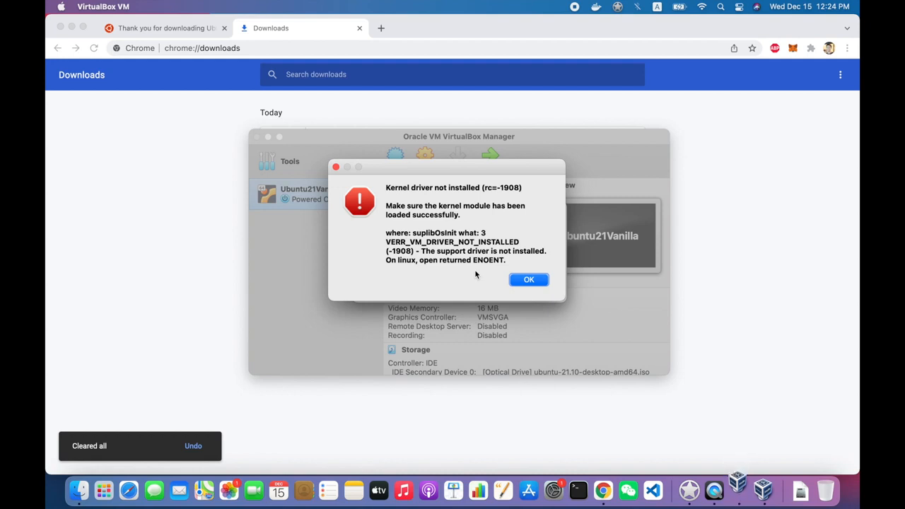
click(523, 281)
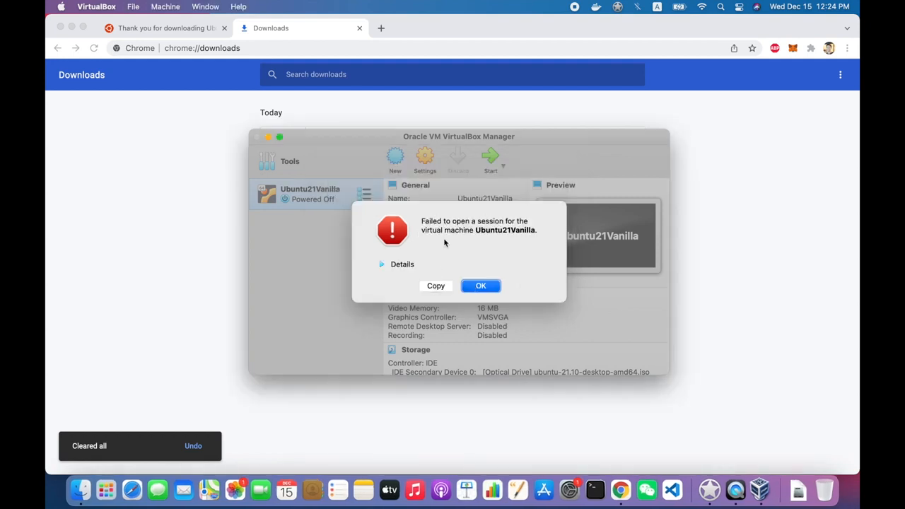
click(392, 265)
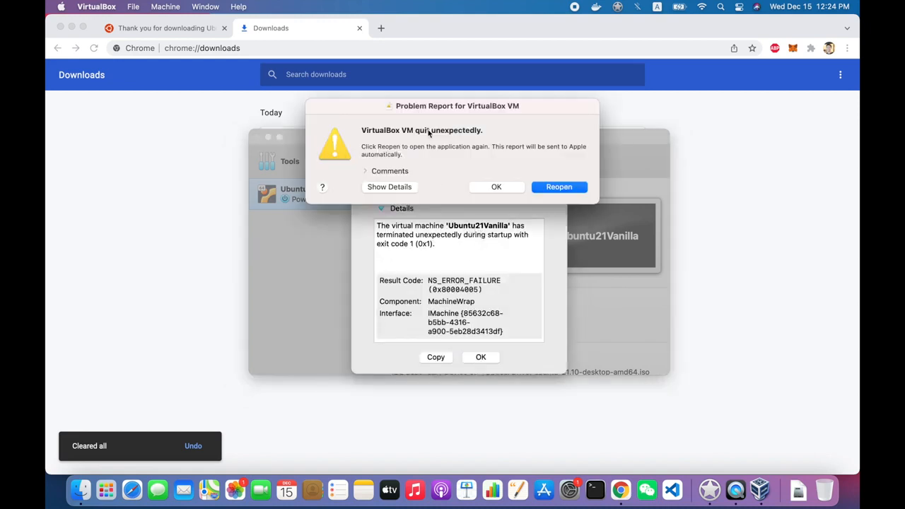
click(520, 189)
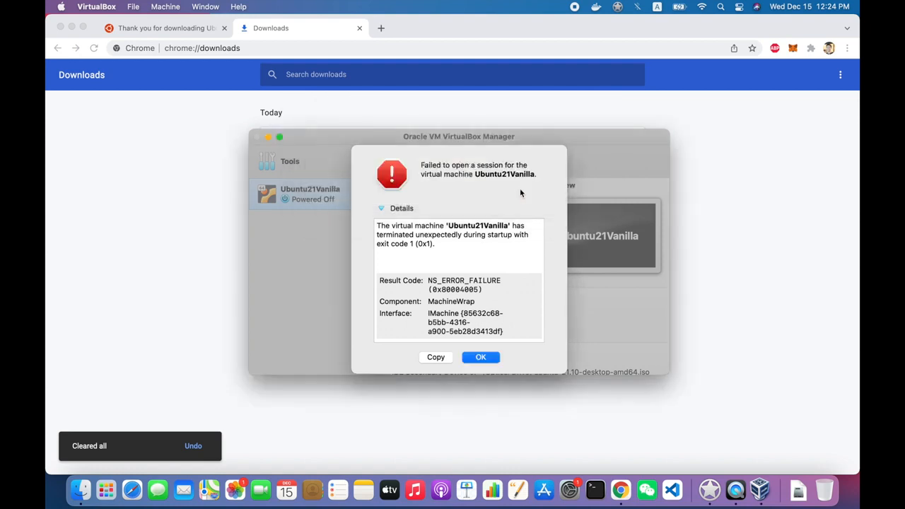
click(480, 357)
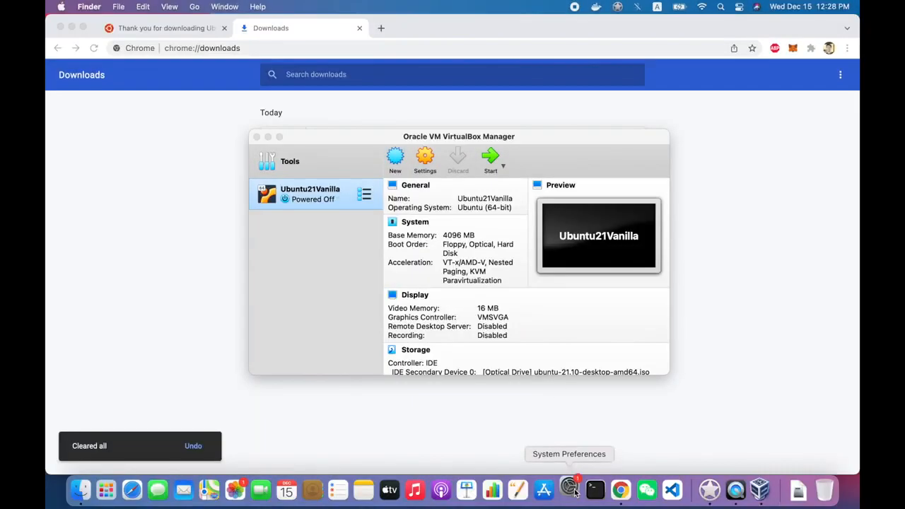
click(570, 488)
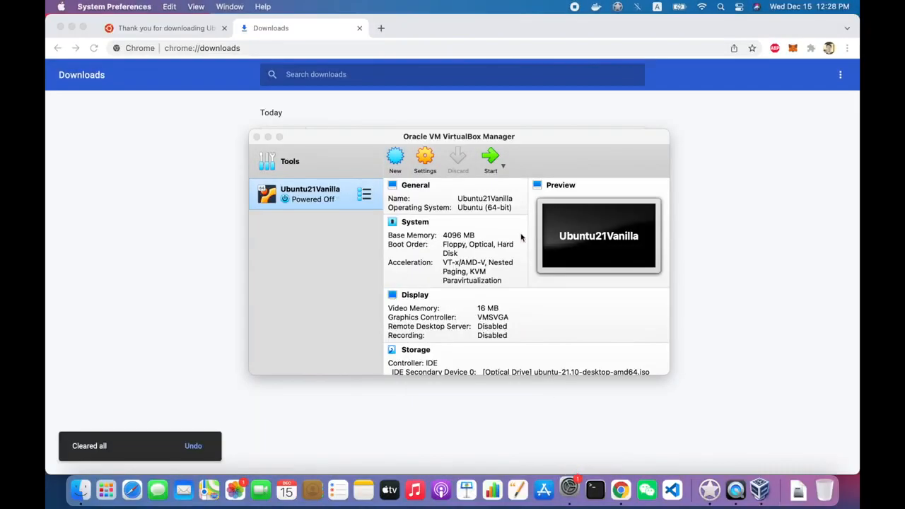
Unlock Security & Privacy and allow Oracle America's blocked system software to load
drag(662, 114, 461, 43)
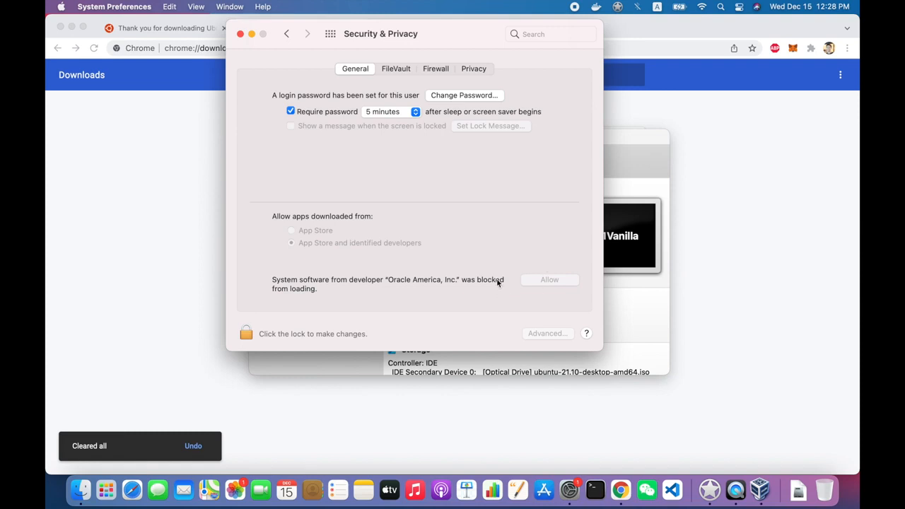
click(246, 333)
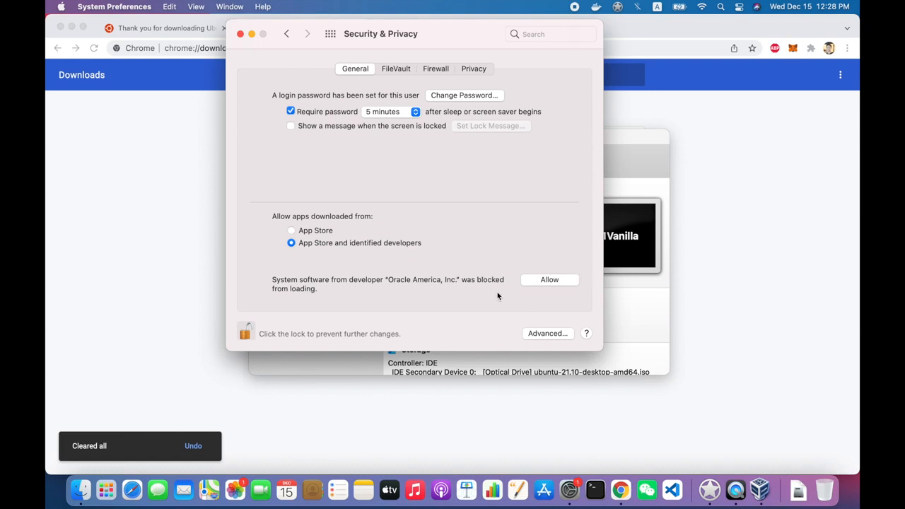
click(548, 281)
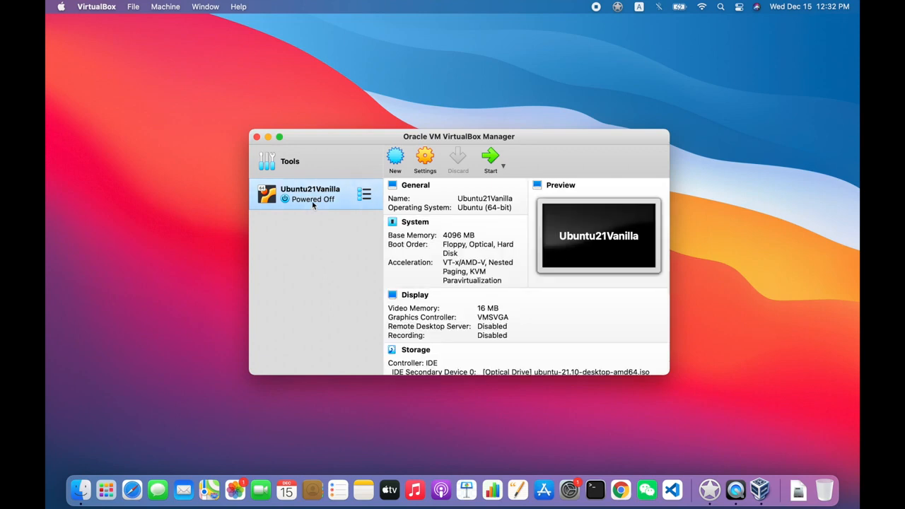
Check the Ubuntu 21.10 ISO under Controller: IDE in Storage settings and save them
click(493, 161)
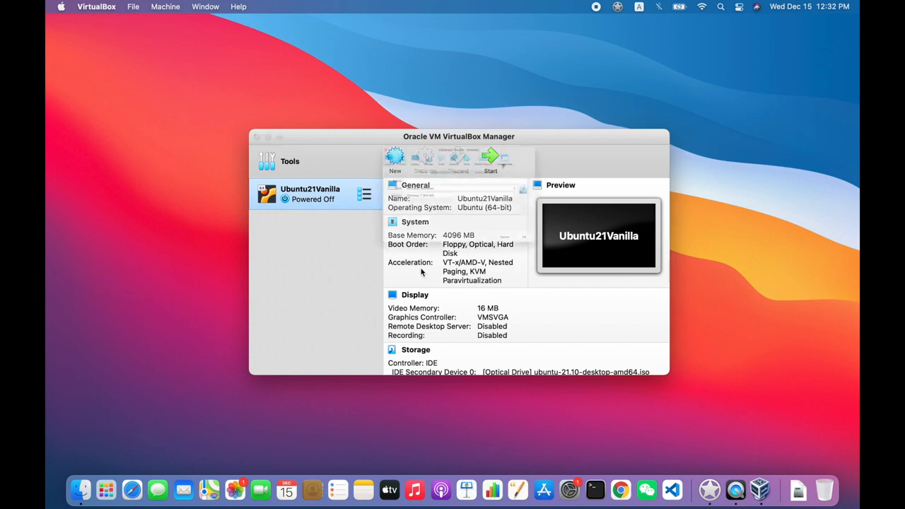
click(386, 110)
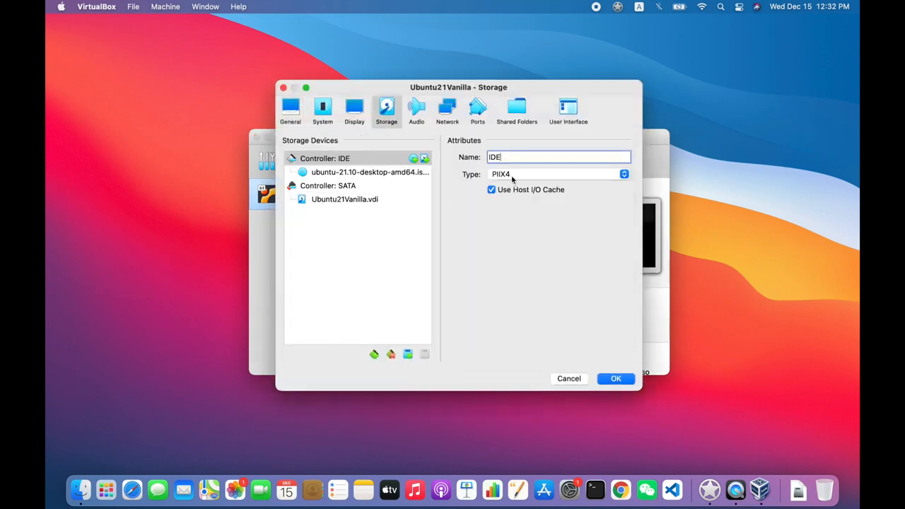
click(366, 171)
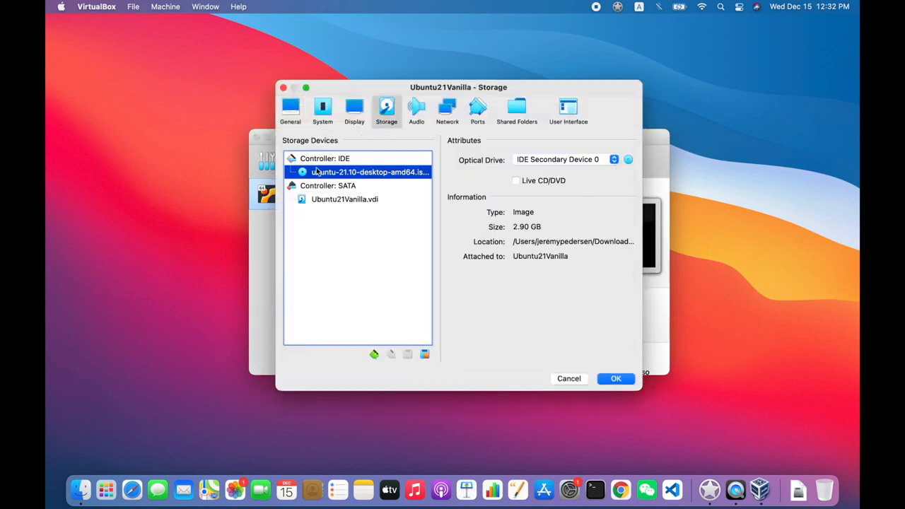
click(619, 379)
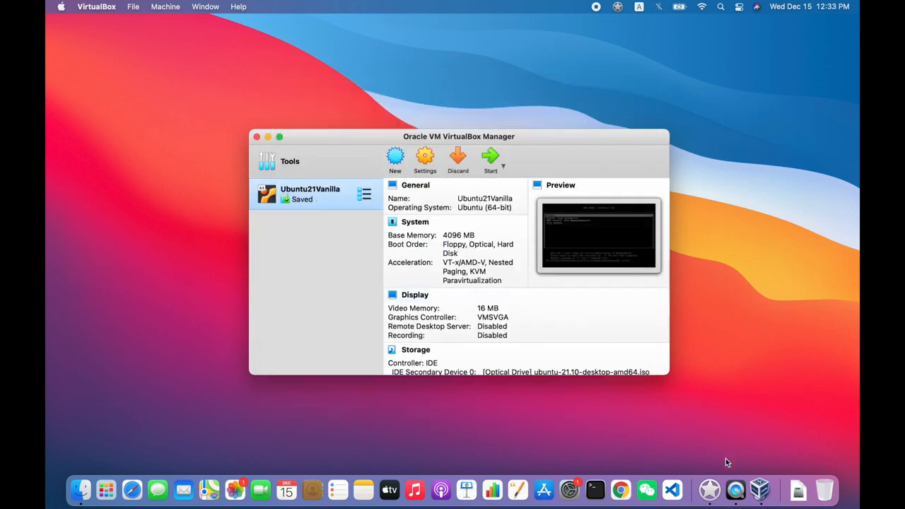
Start Ubuntu21Vanilla and let the VM capture the keyboard and mouse
click(493, 161)
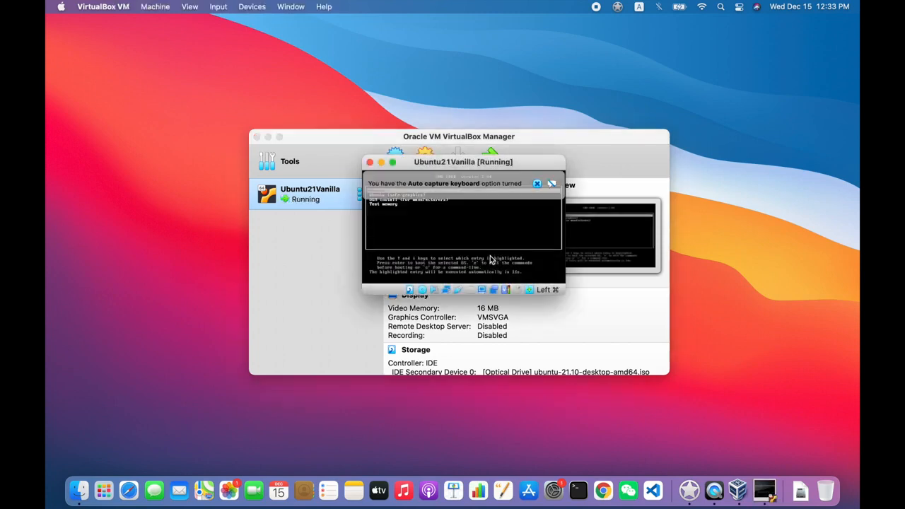
mouse_move(502, 186)
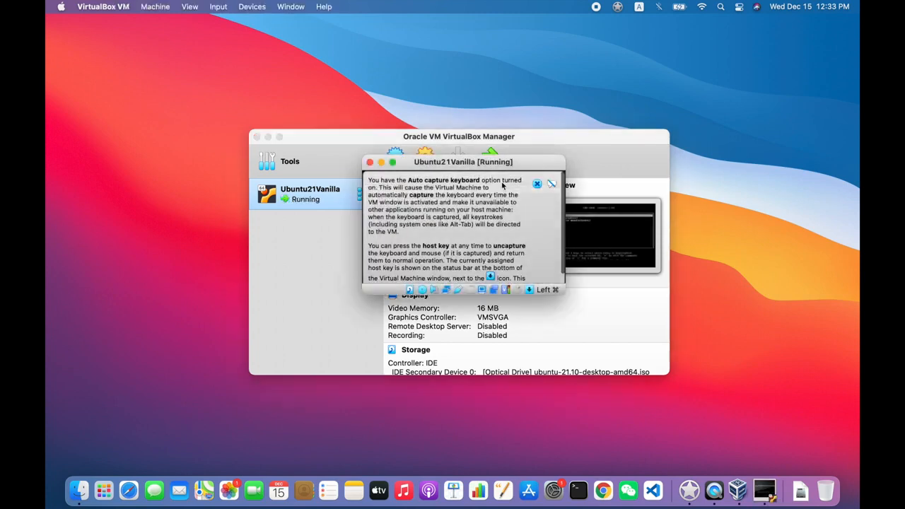
click(458, 238)
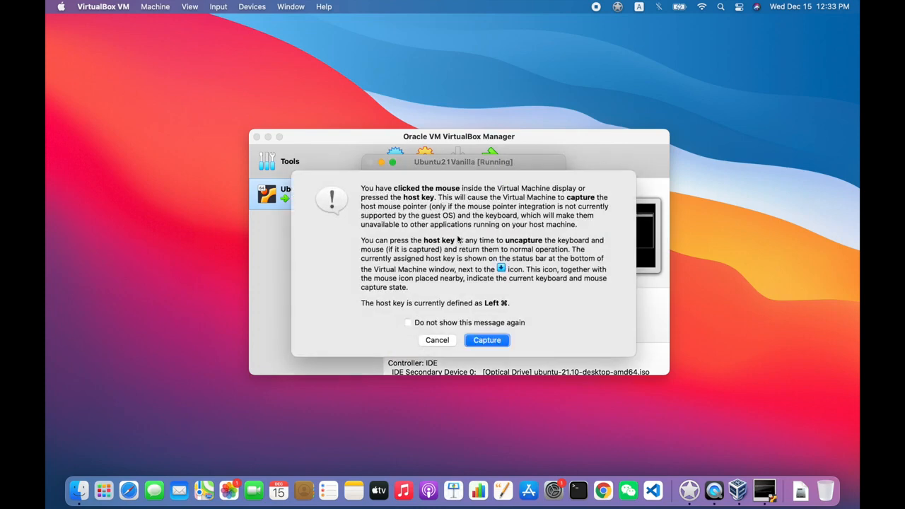
click(493, 339)
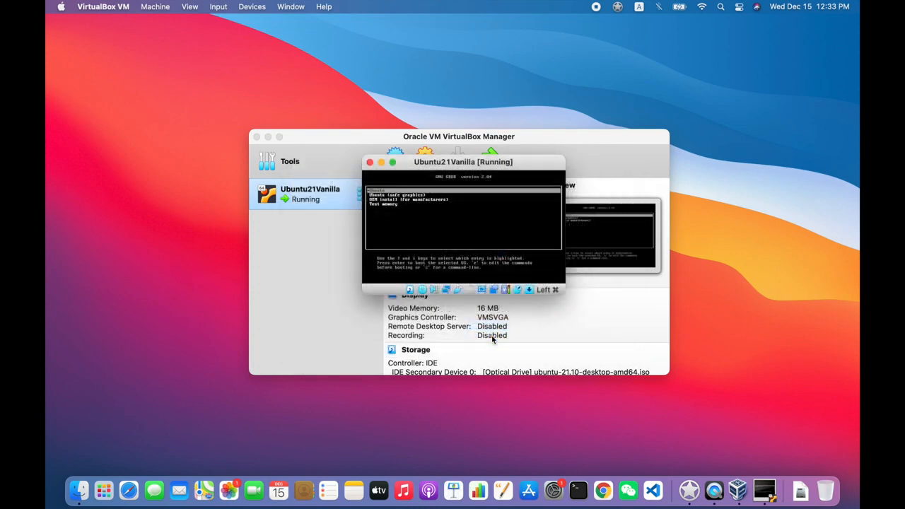
click(493, 339)
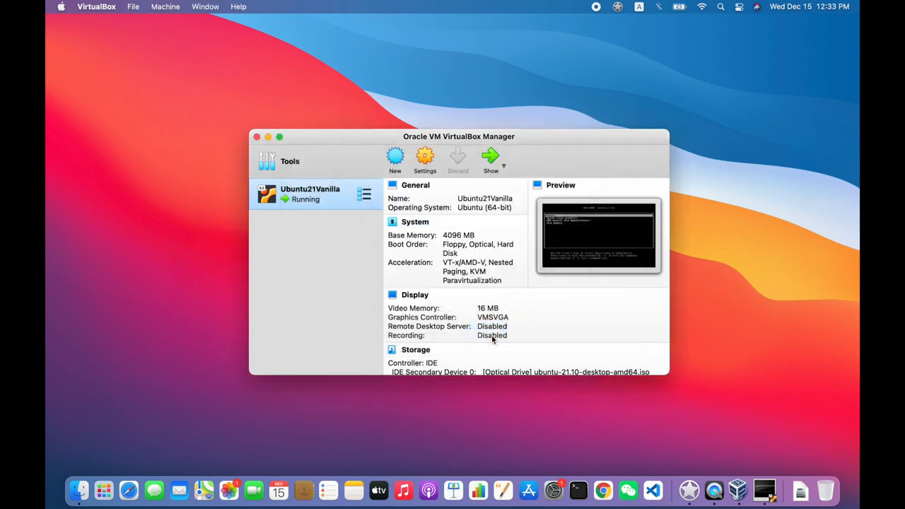
Boot the Ubuntu GRUB entry and move the VM window to the upper left
click(764, 489)
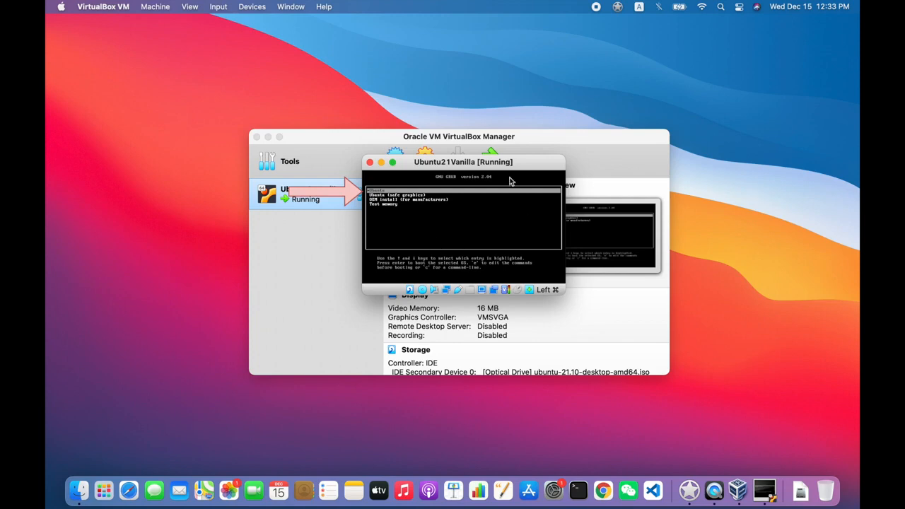
key(Return)
drag(406, 162, 234, 55)
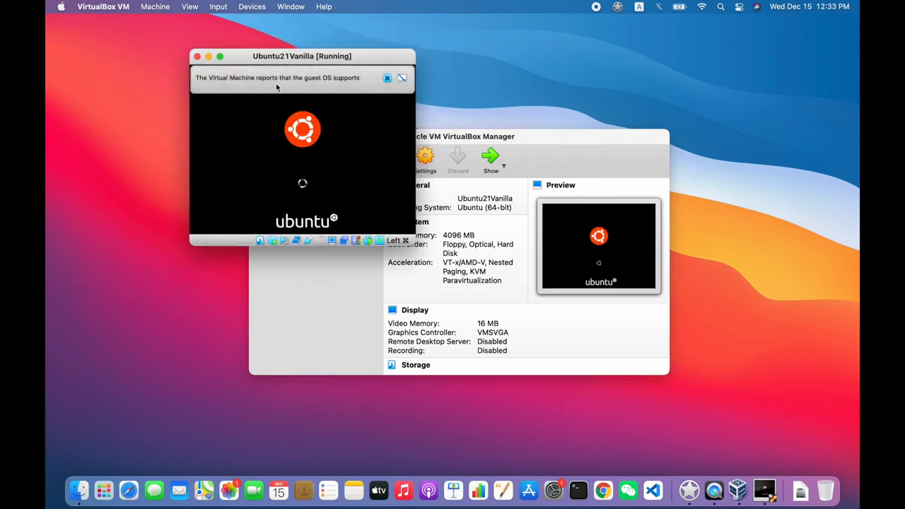
Dismiss the guest notification, switch the VM to full-screen and grant VirtualBox microphone access
click(400, 79)
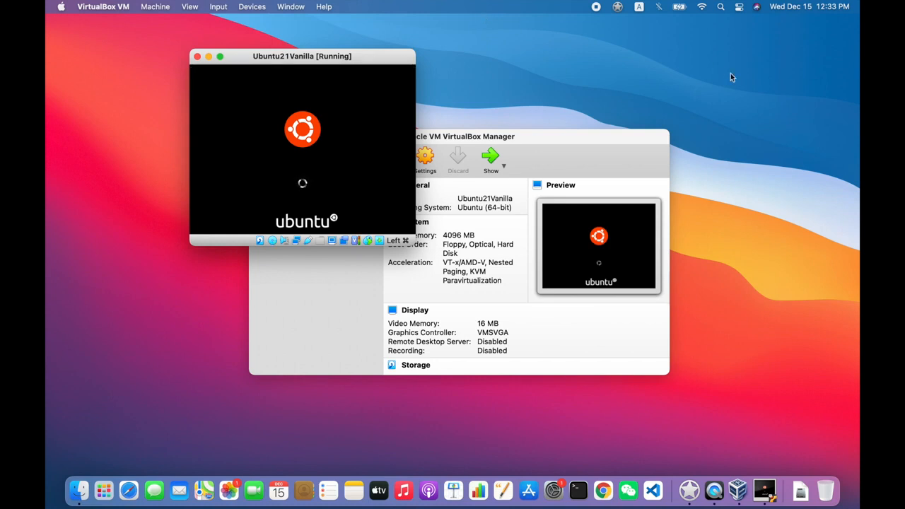
click(220, 56)
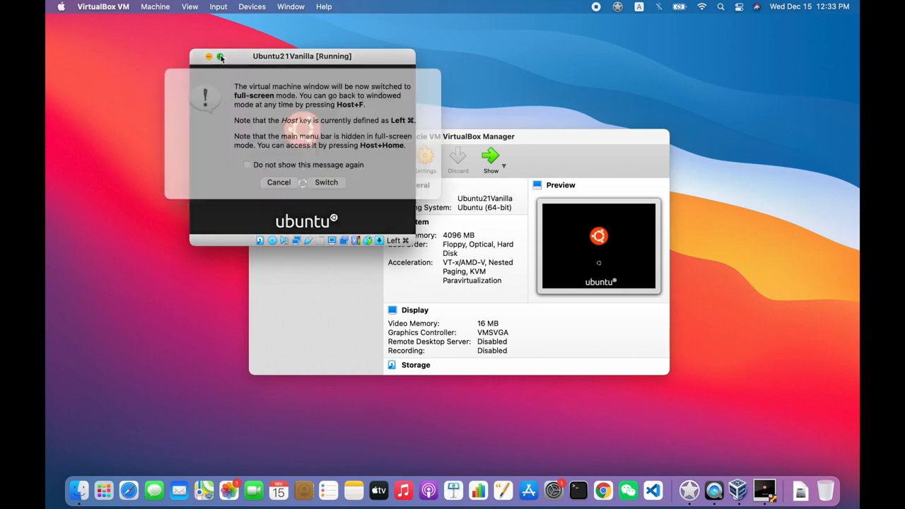
key(Return)
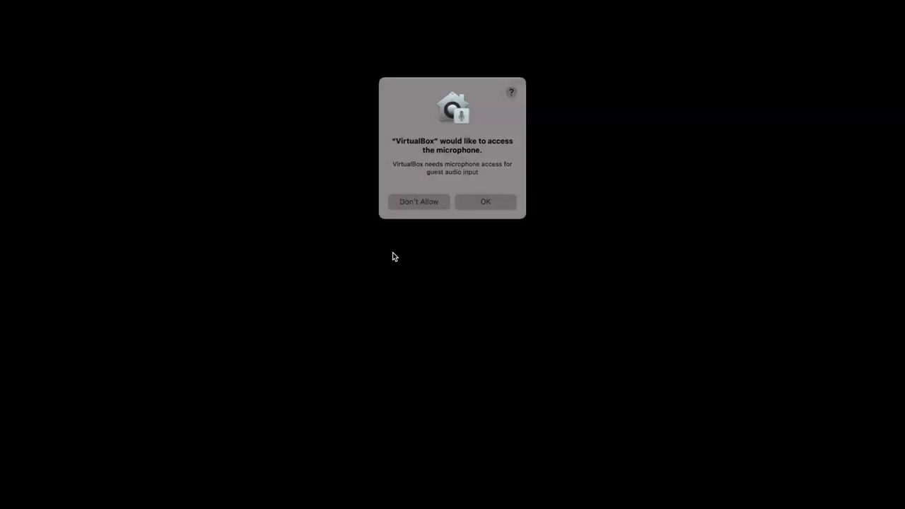
click(470, 203)
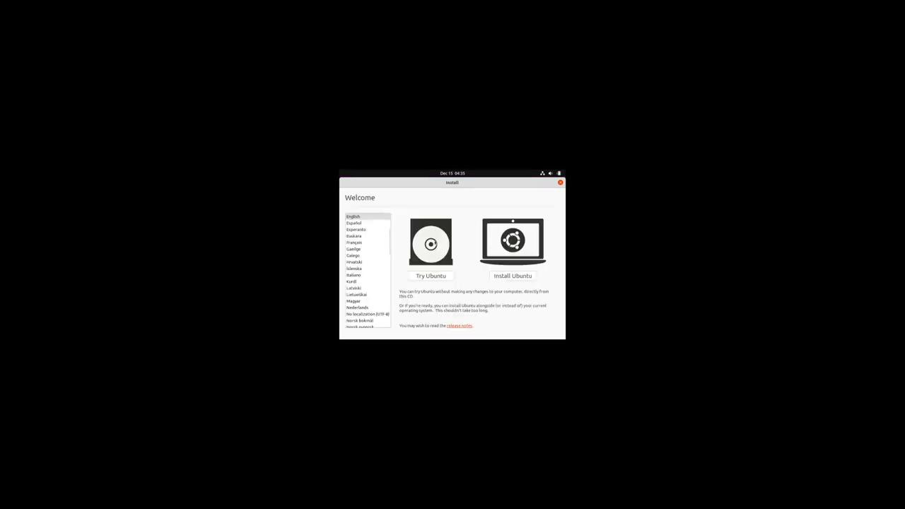
Switch the VM to Scaled Mode, move its window up-left, and choose Install Ubuntu
click(193, 6)
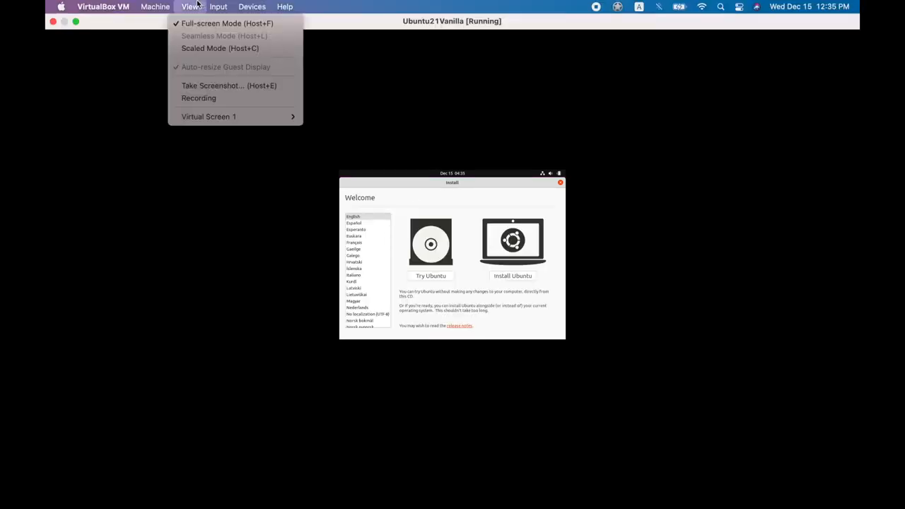
click(206, 49)
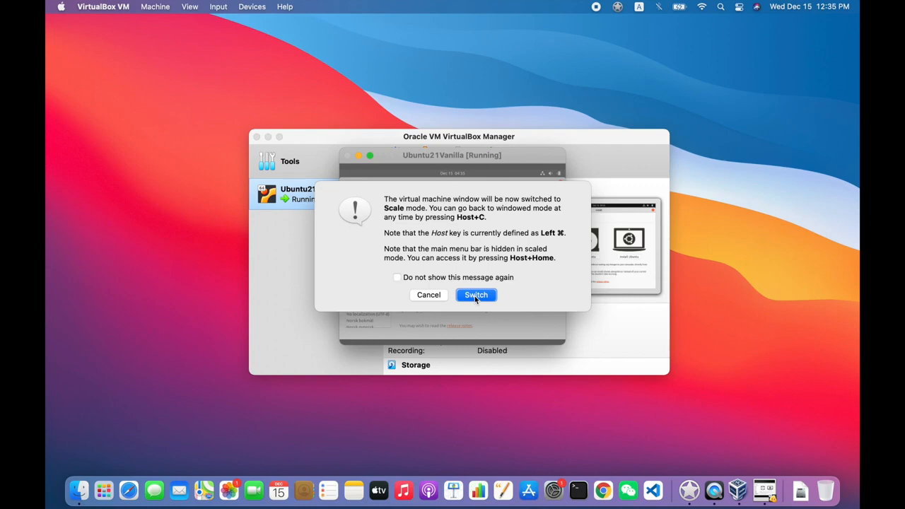
click(474, 296)
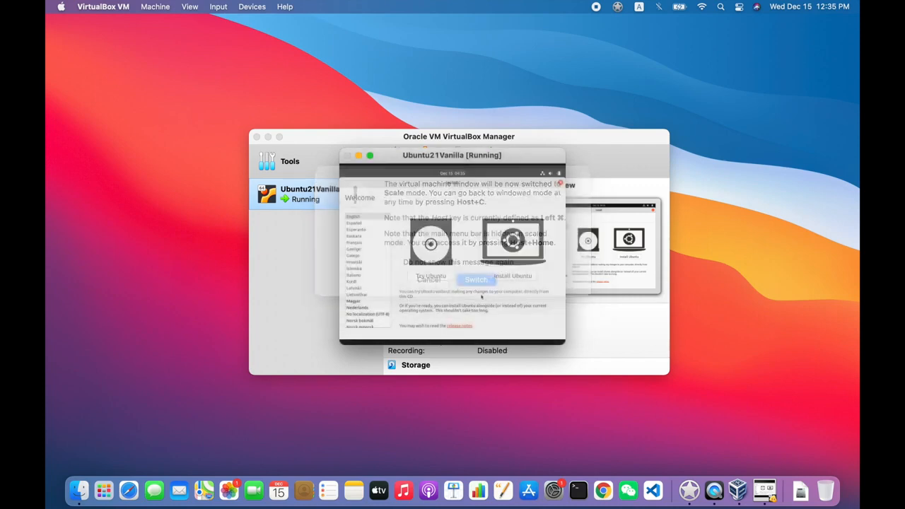
drag(381, 101, 251, 45)
click(401, 223)
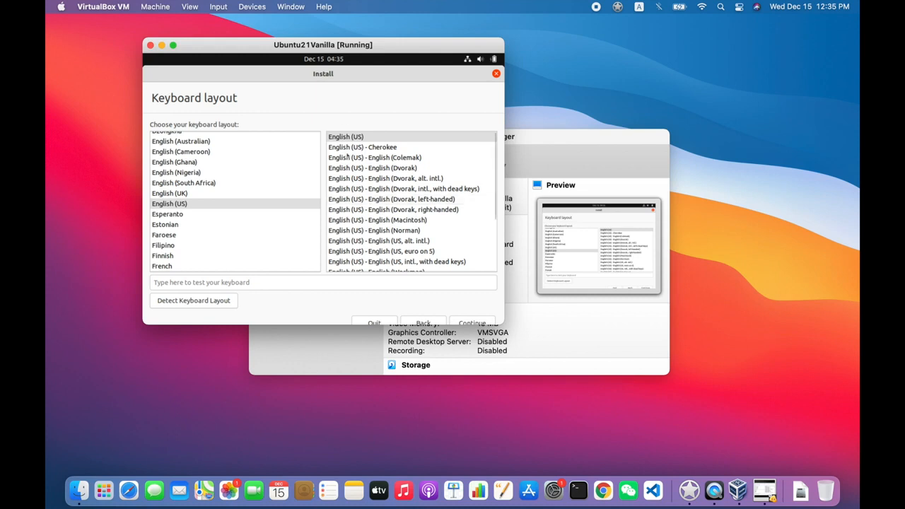
Keep the English (US) keyboard layout, include third-party software, and continue to Installation type
click(472, 323)
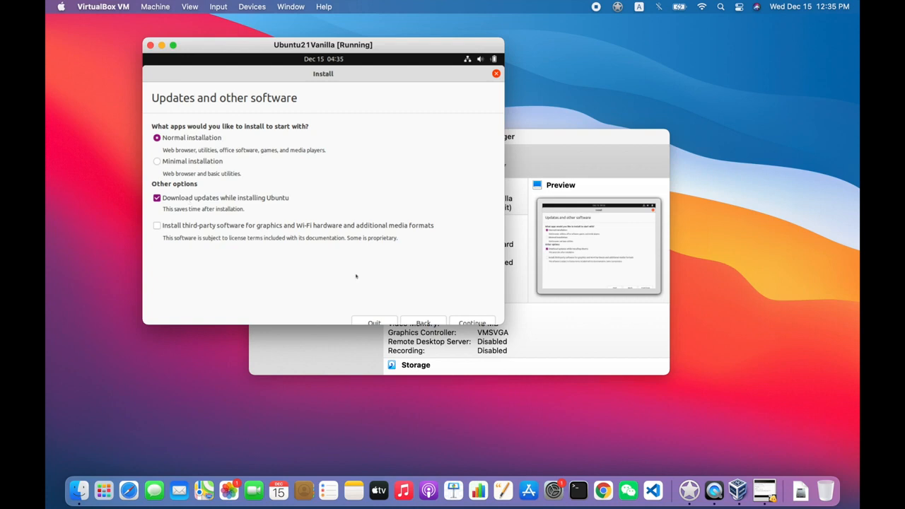
click(219, 228)
click(468, 323)
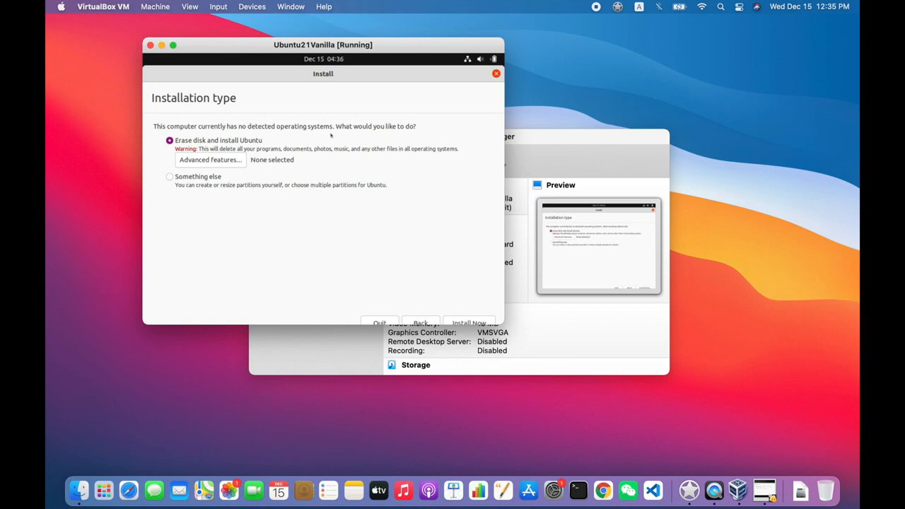
Install Ubuntu over the whole virtual disk and confirm writing the partition changes
click(453, 321)
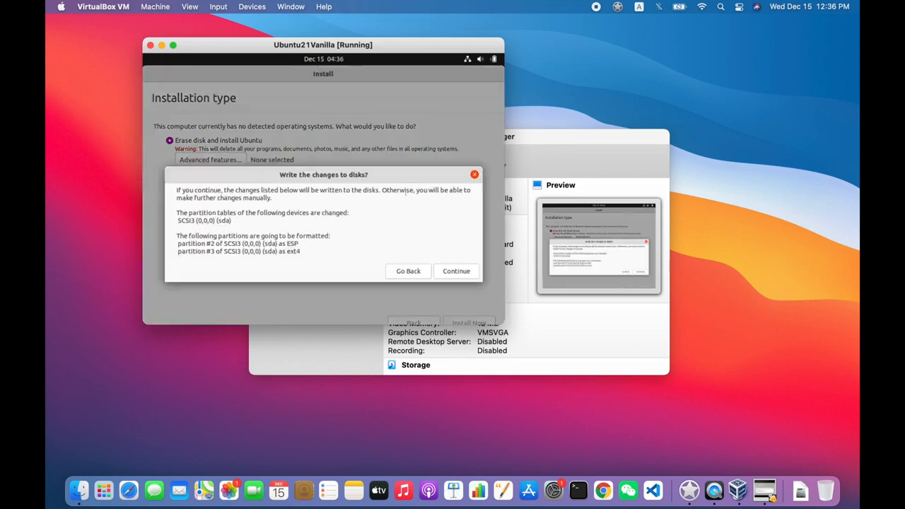
click(460, 273)
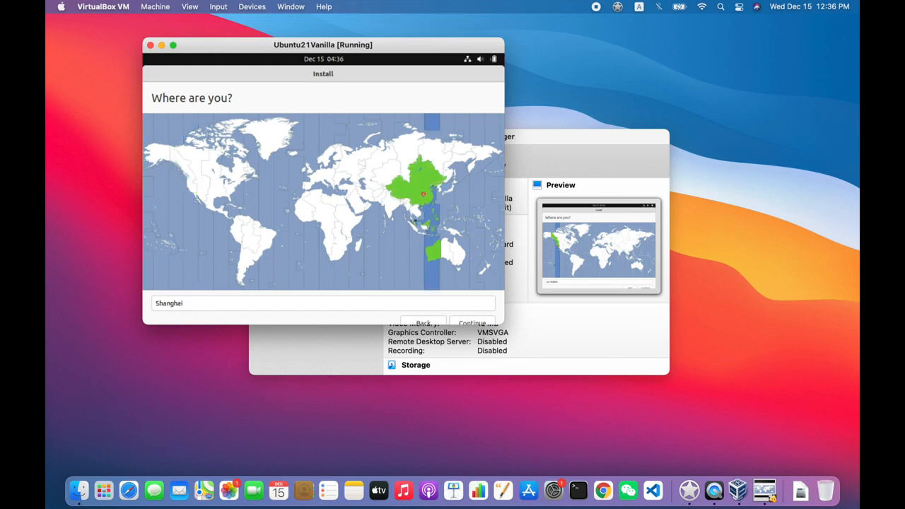
Keep Shanghai as the location, then enter the user's full name, computer name jdp-vbox and a username
click(469, 323)
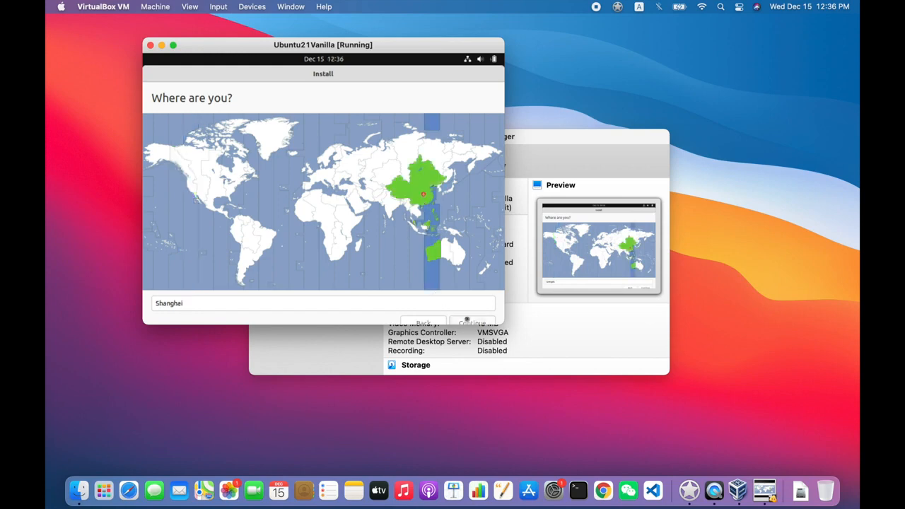
text(Jeremy Pederse)
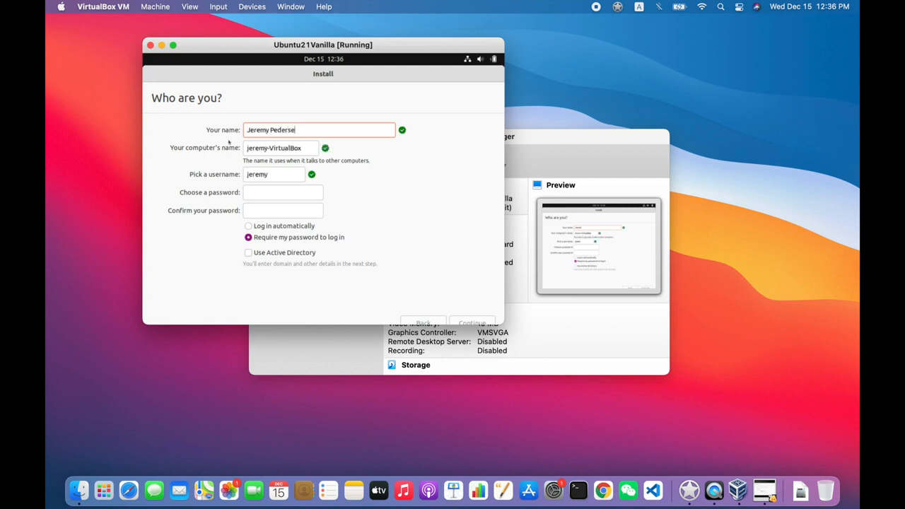
text(n)
key(Tab)
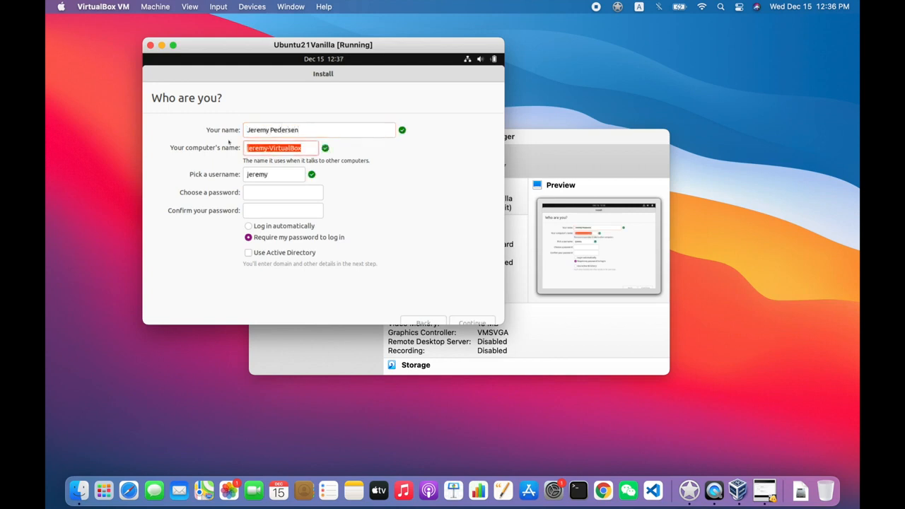
text(jdp-vbox)
key(Tab)
text(jdp)
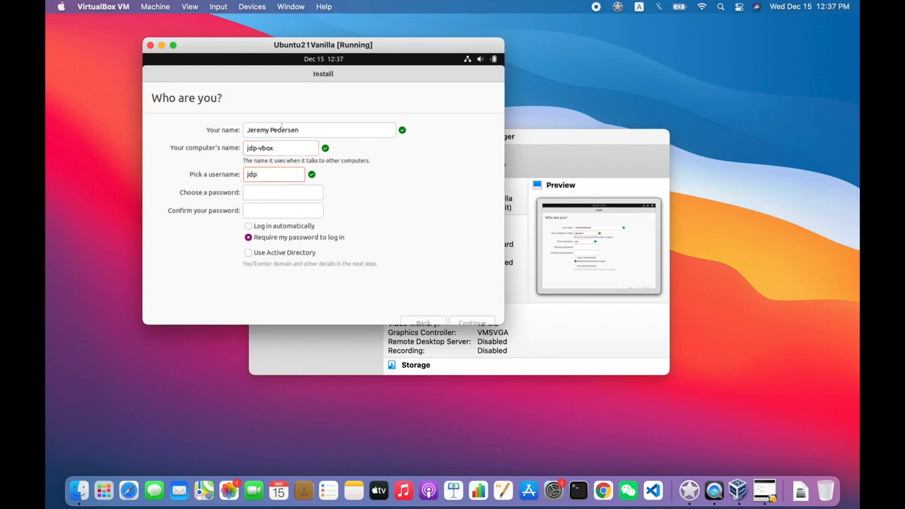
Enter and confirm the account password, then start the installation
key(Tab)
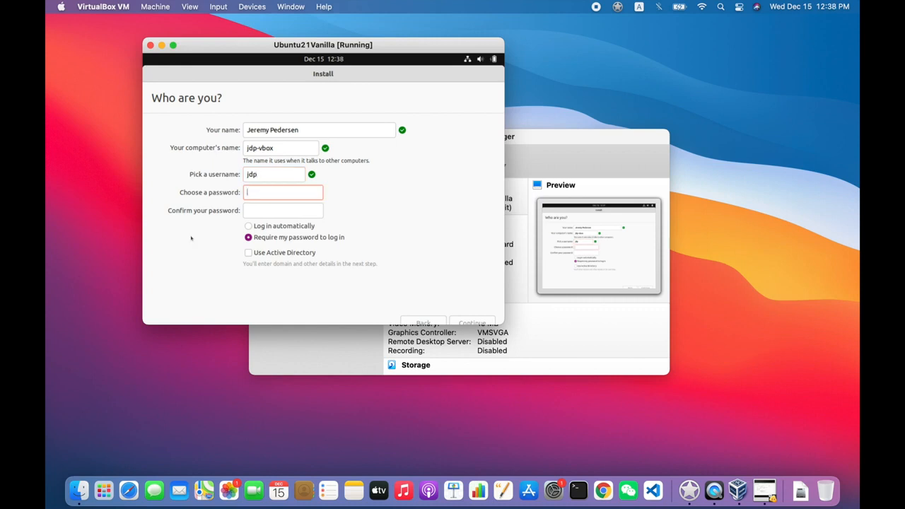
text(*************)
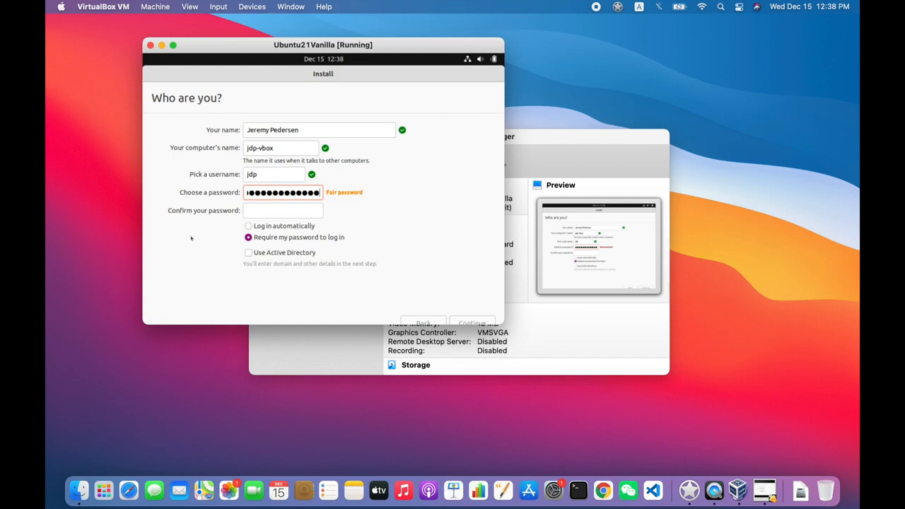
key(Tab)
text(**************)
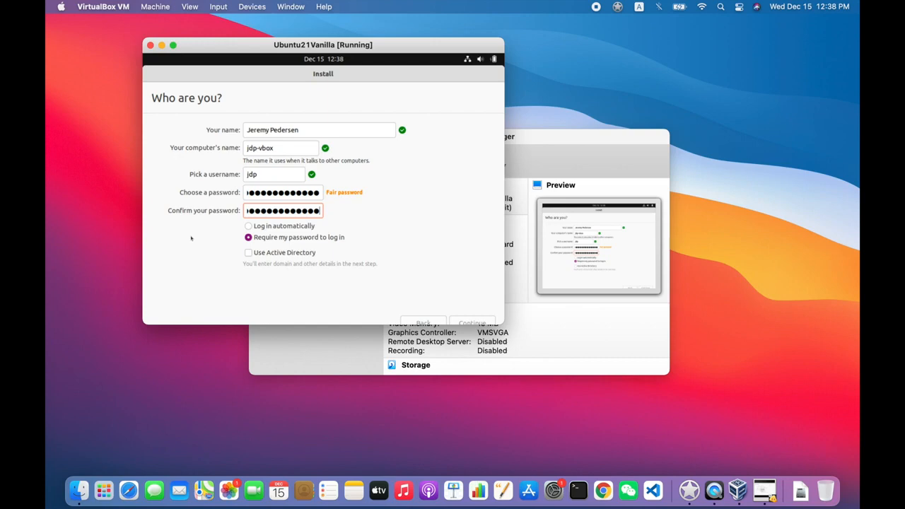
text(****)
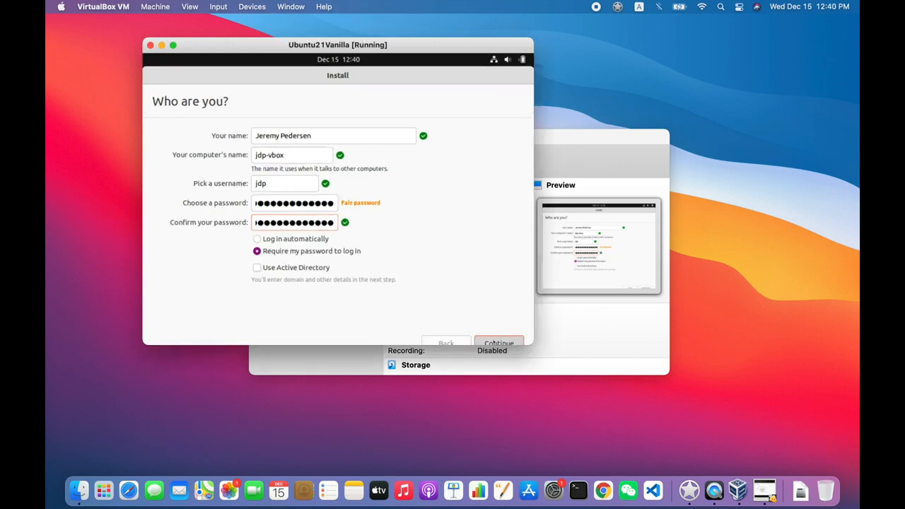
key(Return)
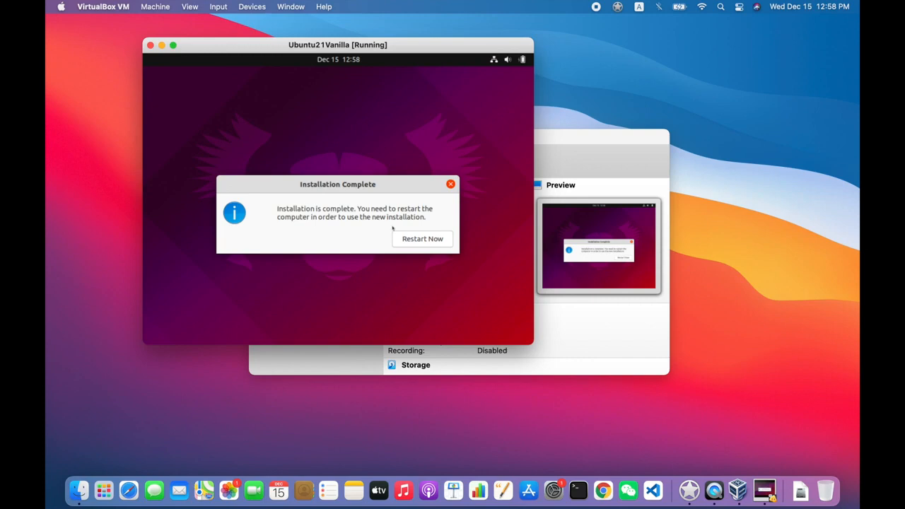
Restart the VM from the Installation Complete dialog
click(418, 244)
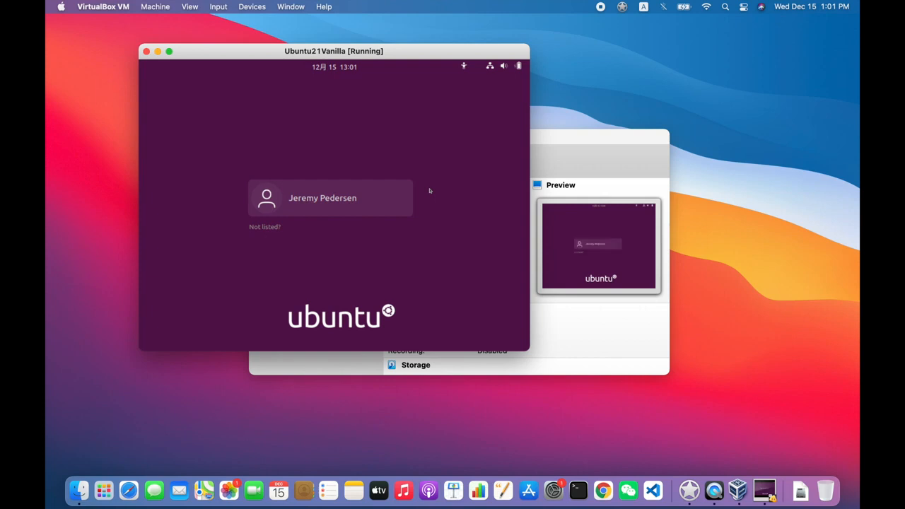
Select the user account on the login screen and sign in with its password
click(340, 198)
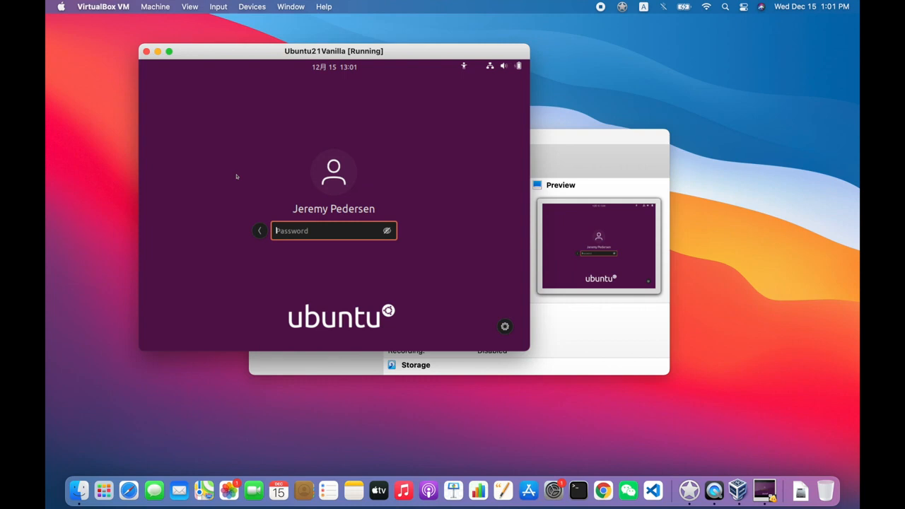
text(●●●●●●●●●●●●●●●●●)
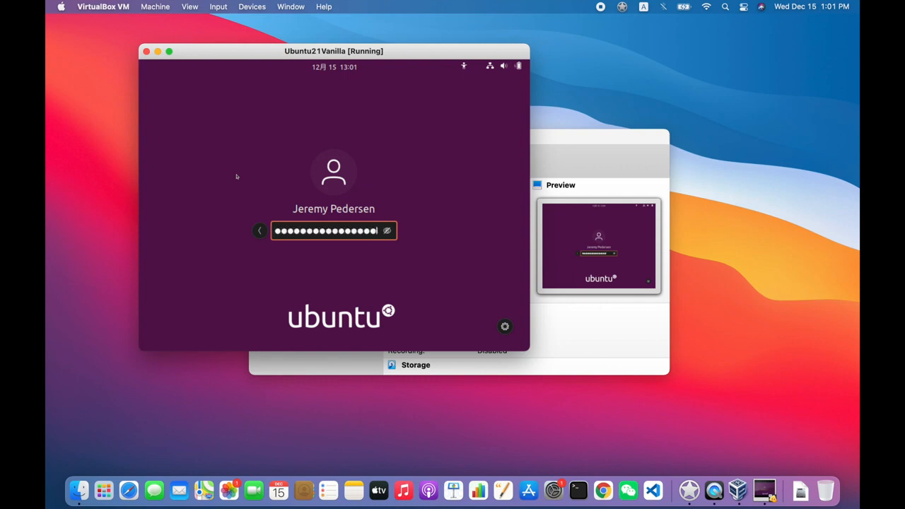
key(Return)
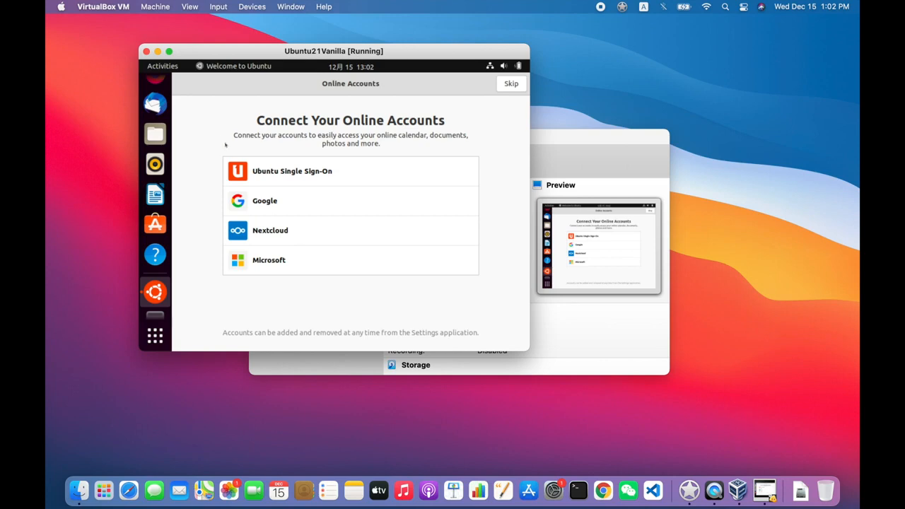
Skip online accounts, choose 'No, don't send system info', pass Privacy, and click Done
click(511, 83)
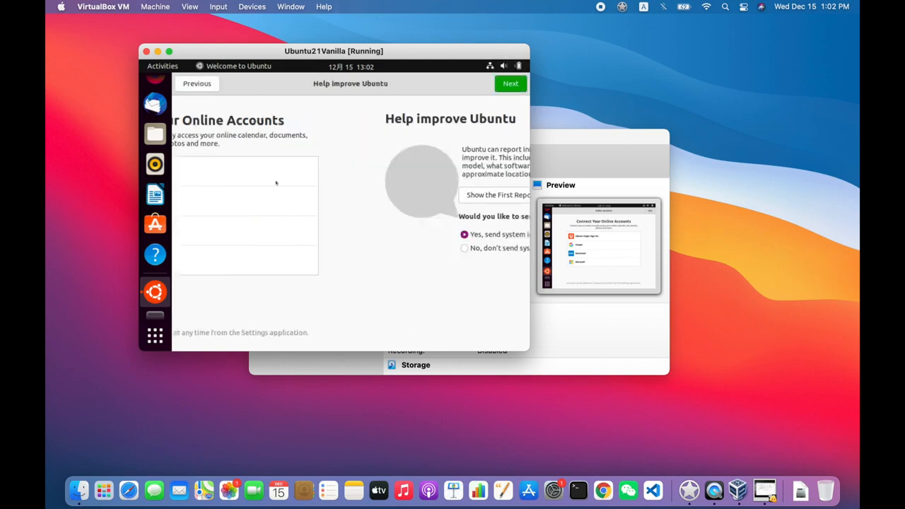
click(266, 248)
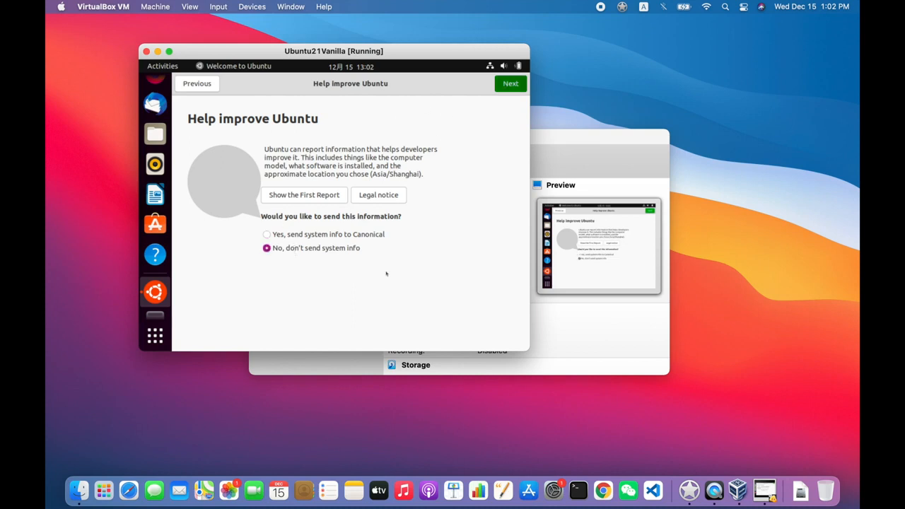
key(Return)
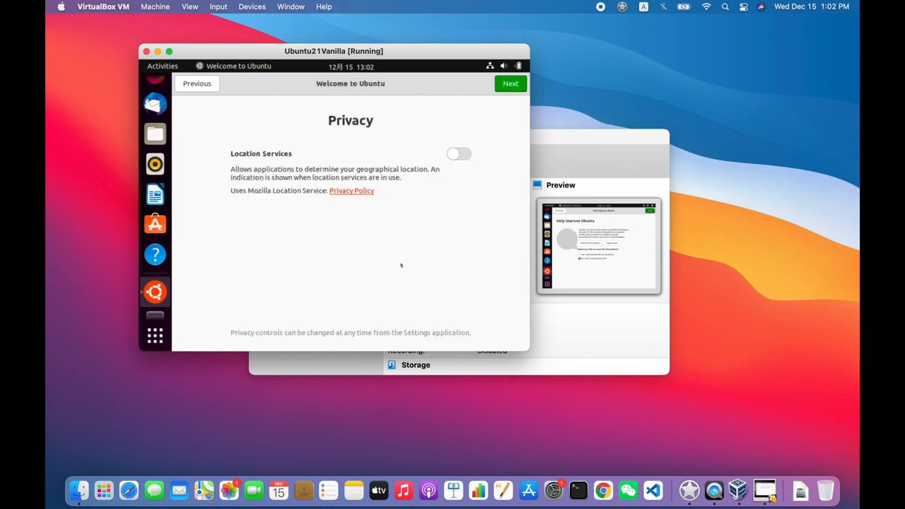
click(503, 87)
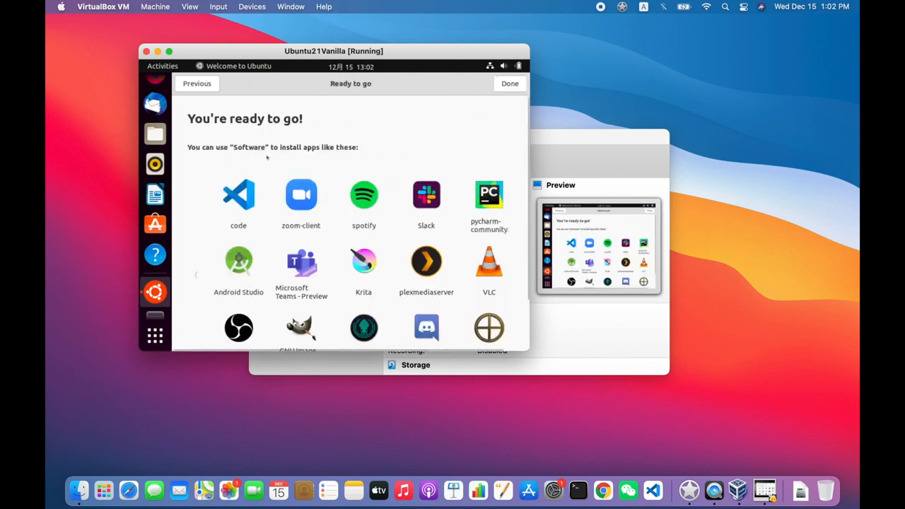
click(506, 85)
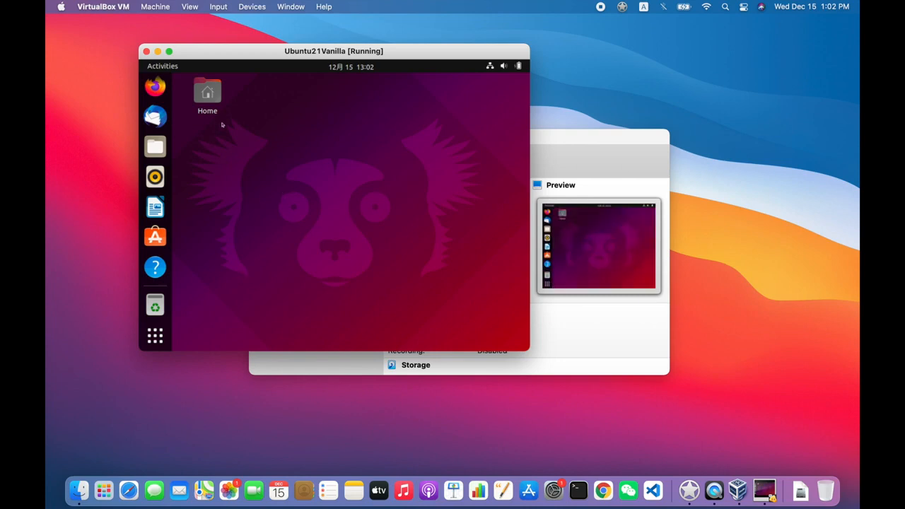
Insert the Guest Additions CD image from the VirtualBox Devices menu
click(214, 5)
mouse_move(263, 4)
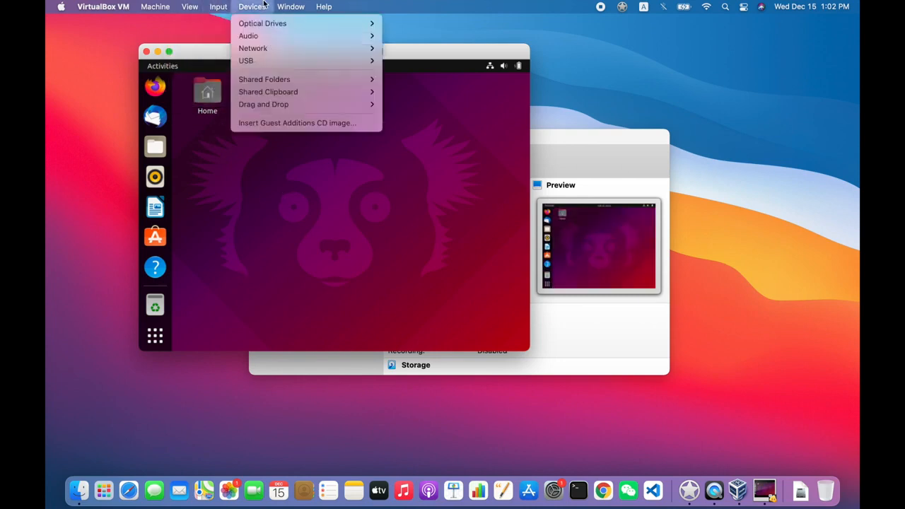
click(315, 125)
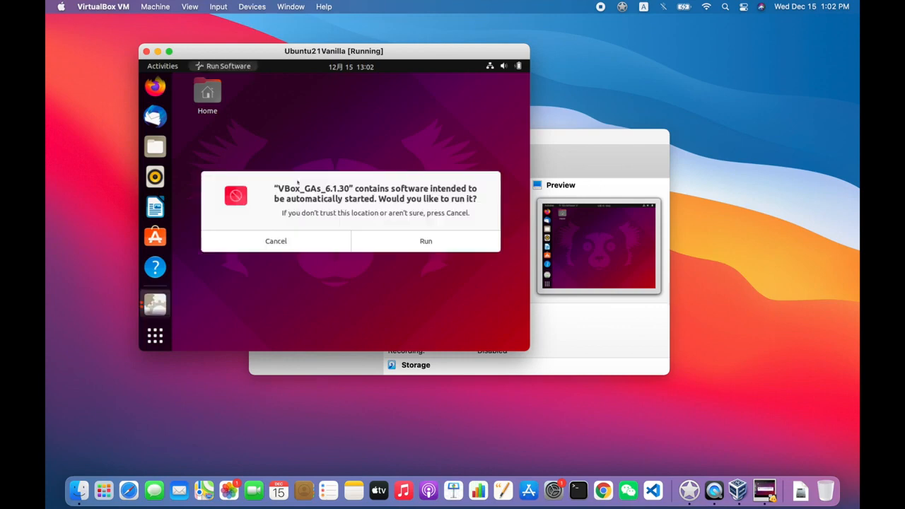
Run the Guest Additions autorun software, authenticating with the account password
click(426, 241)
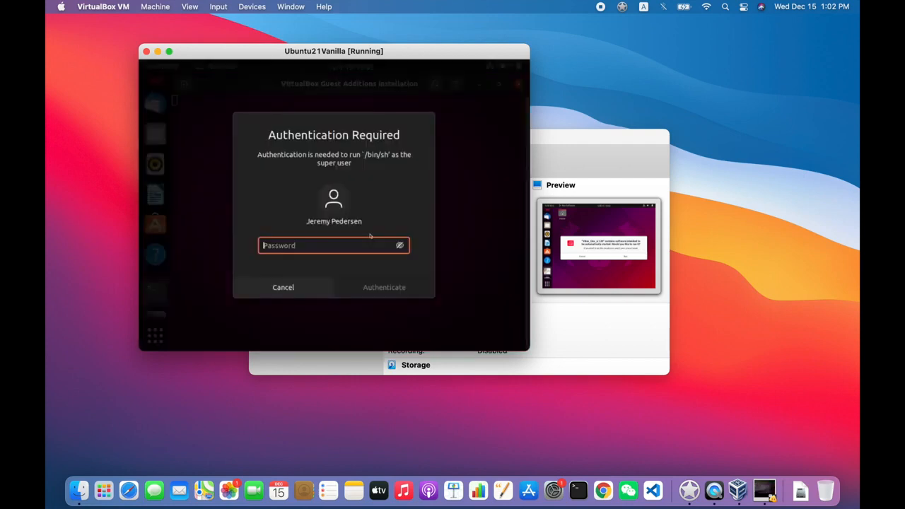
text(***********************)
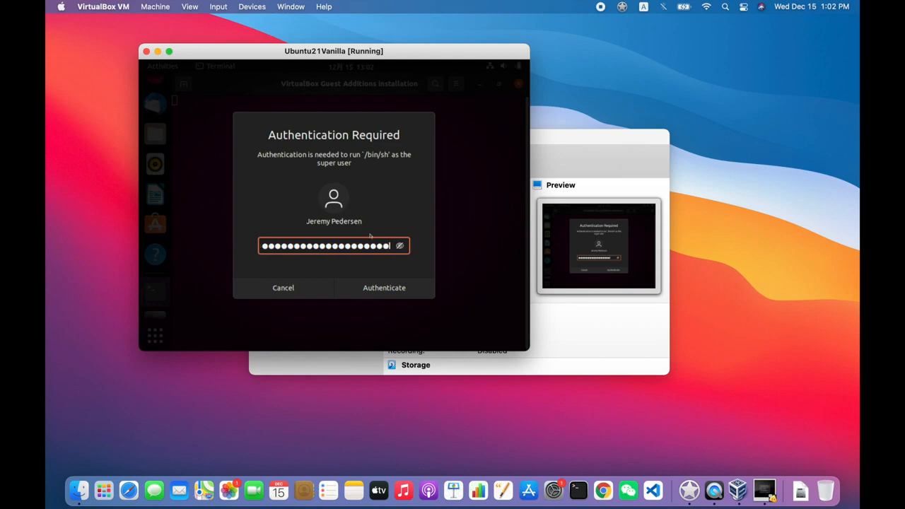
key(Return)
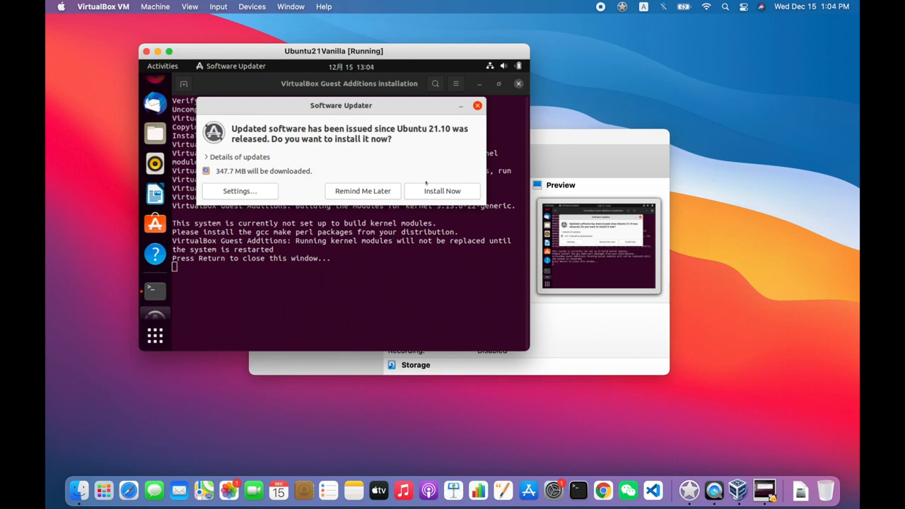
Accept the Ubuntu updates, close the finished Guest Additions terminal, and move the updater below the autorun prompt
click(428, 188)
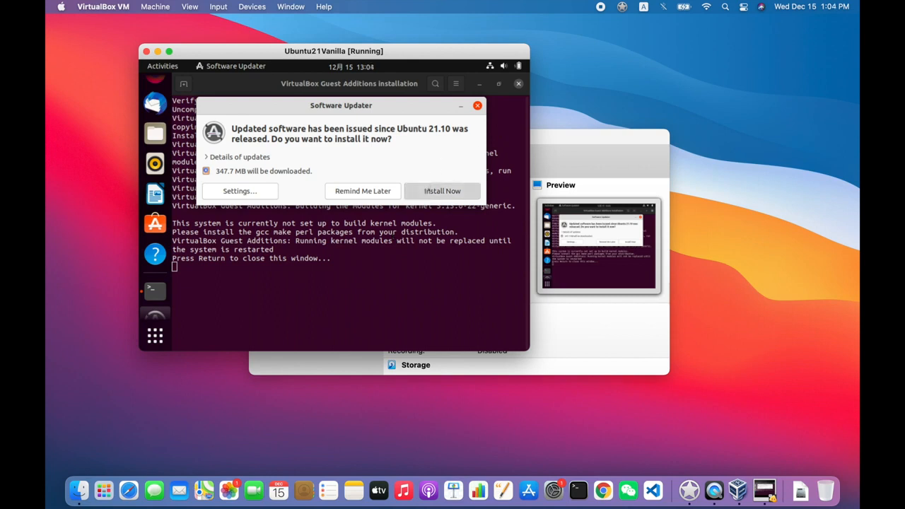
click(361, 287)
key(Return)
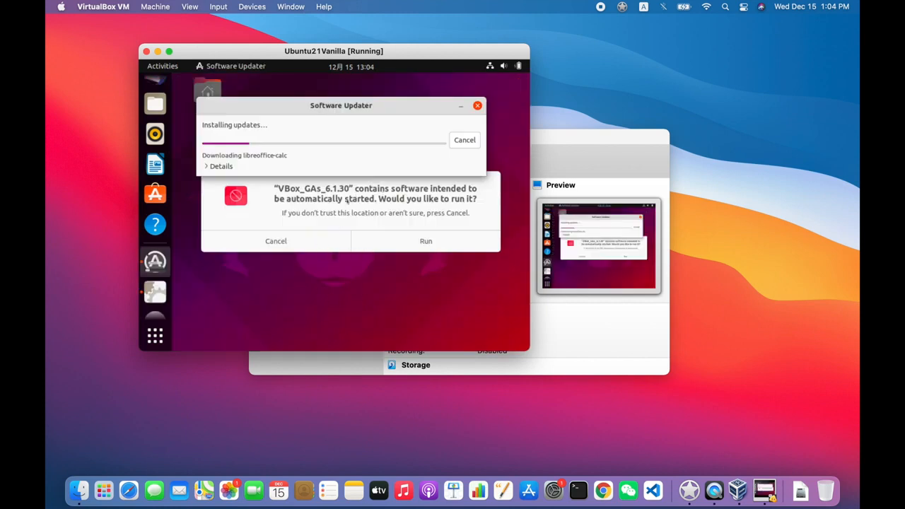
drag(302, 106, 306, 265)
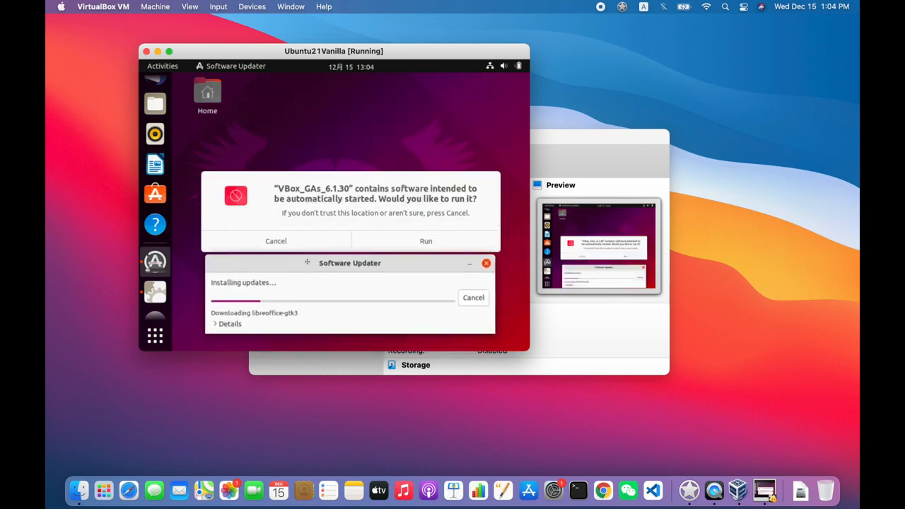
click(321, 205)
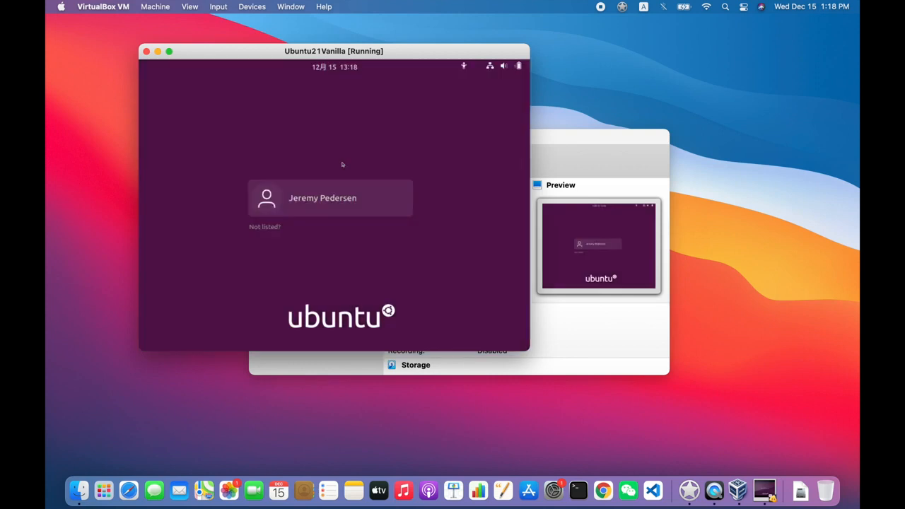
Log back in to the user account with its password to reach the desktop
click(327, 198)
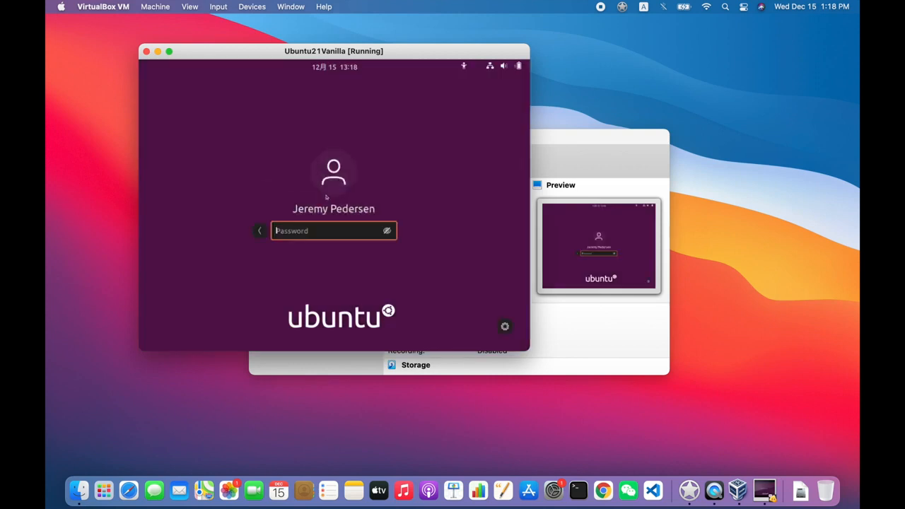
text(**************)
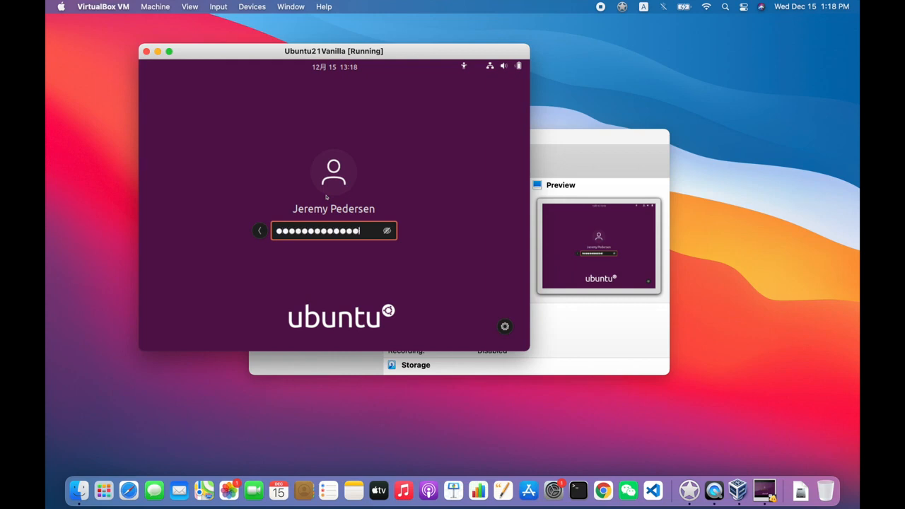
text(**)
key(Return)
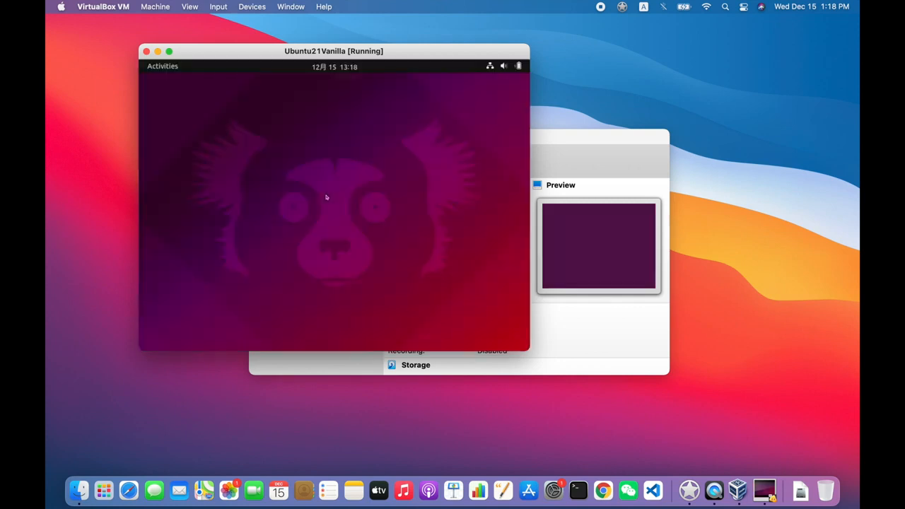
Search 'sett' in Activities, launch Settings, and go to the Displays page
click(150, 67)
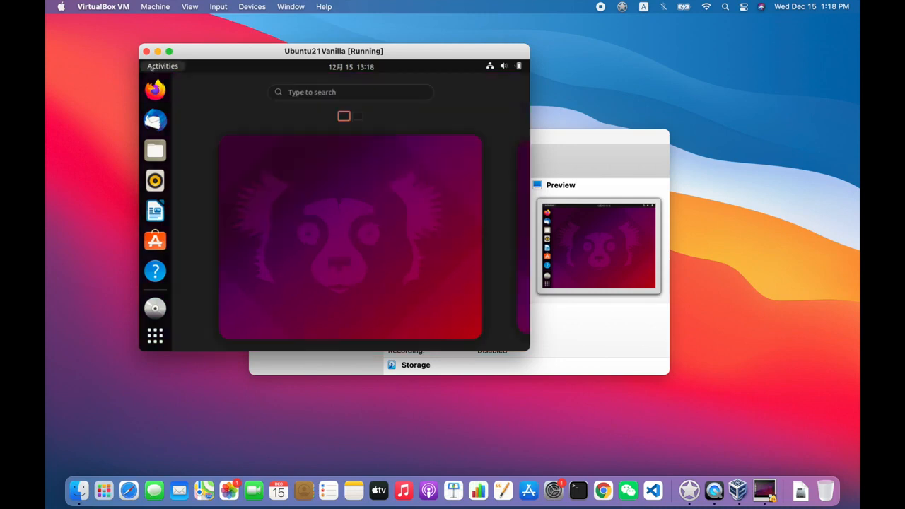
click(305, 93)
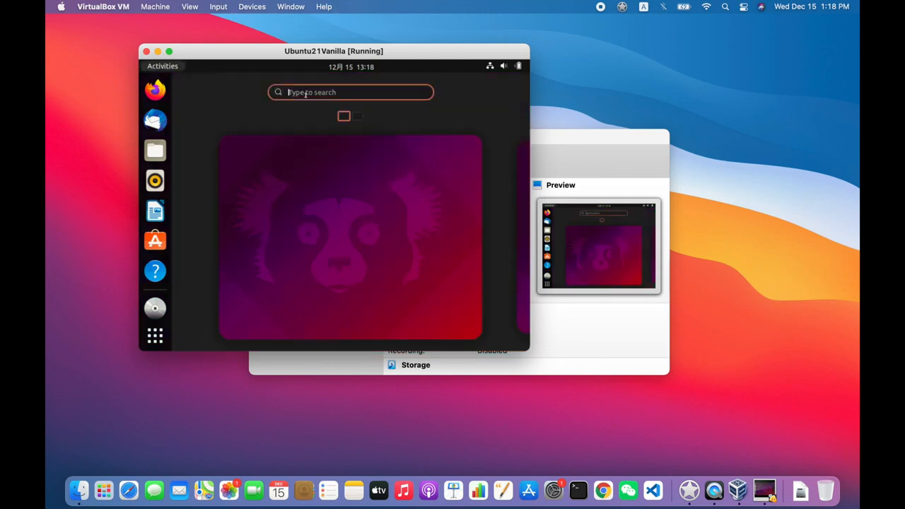
text(sett)
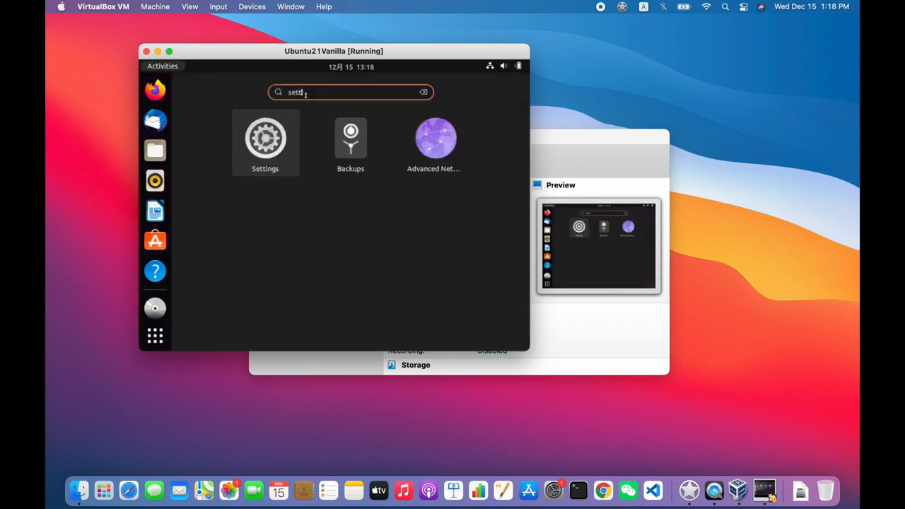
click(279, 127)
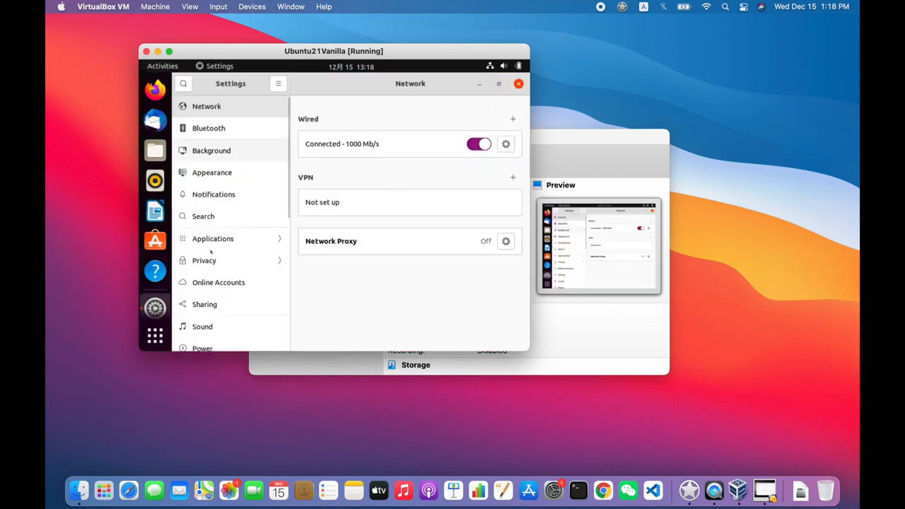
scroll(207, 293, down, 1)
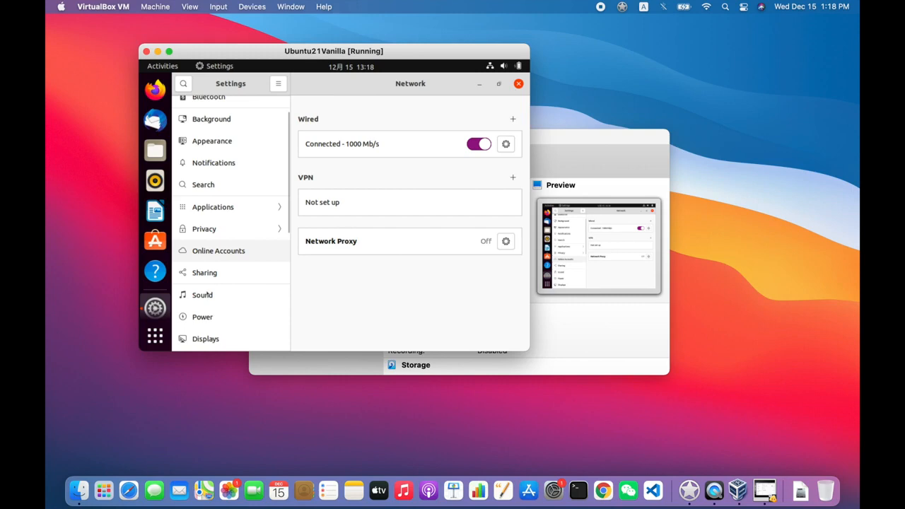
scroll(202, 294, down, 7)
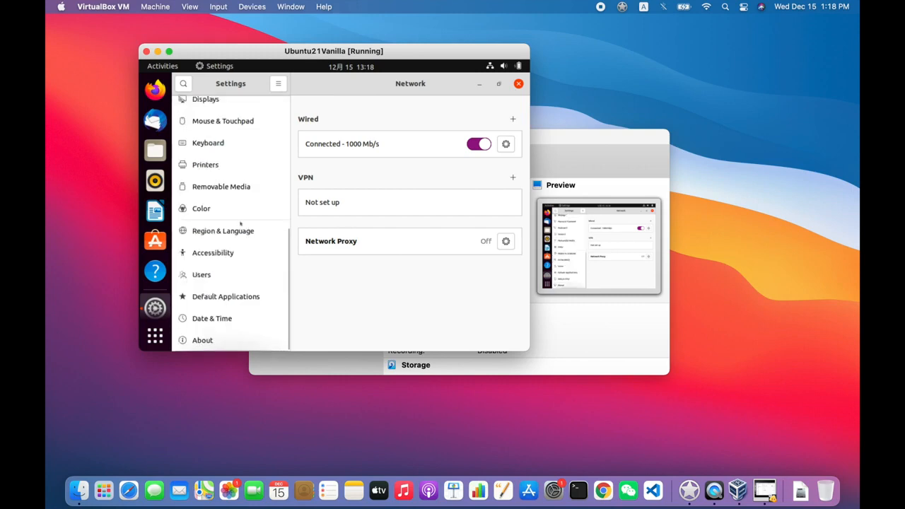
click(221, 104)
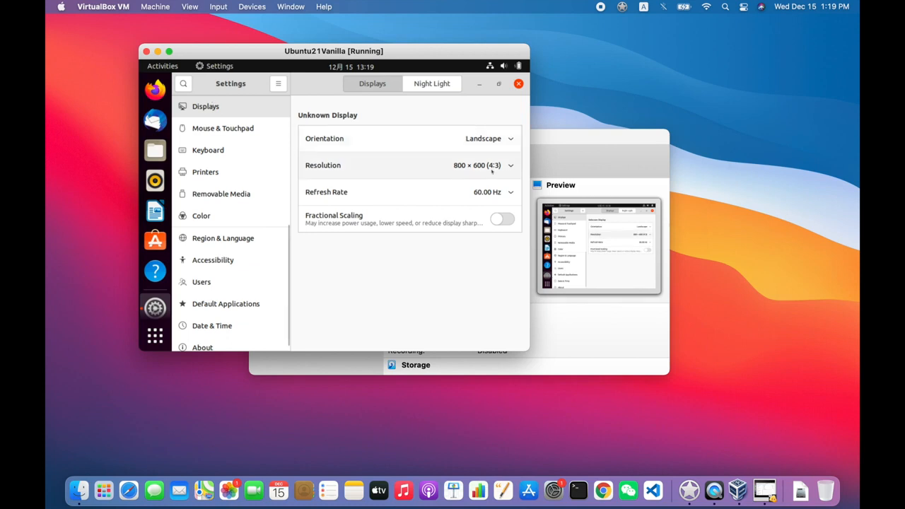
Set the resolution to 1920 × 1200 (16:10), reselecting it after a revert, and maximize the VM window
click(510, 167)
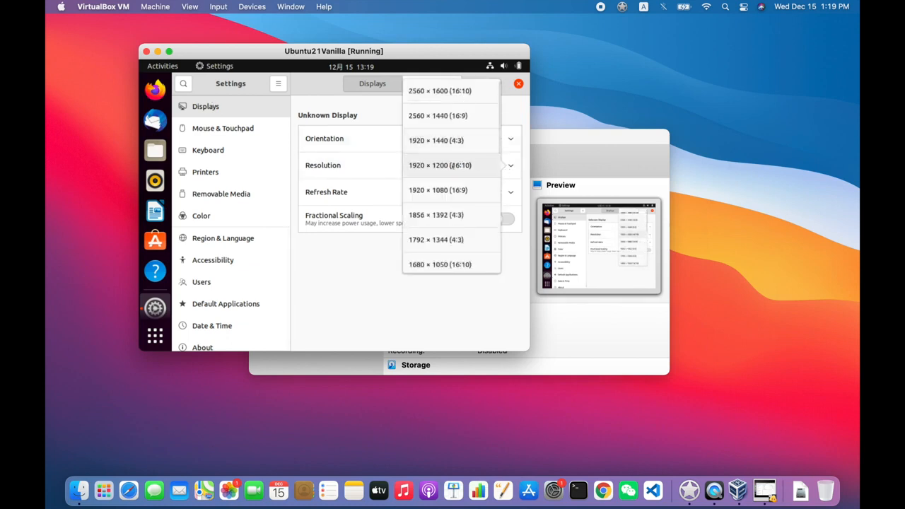
click(451, 165)
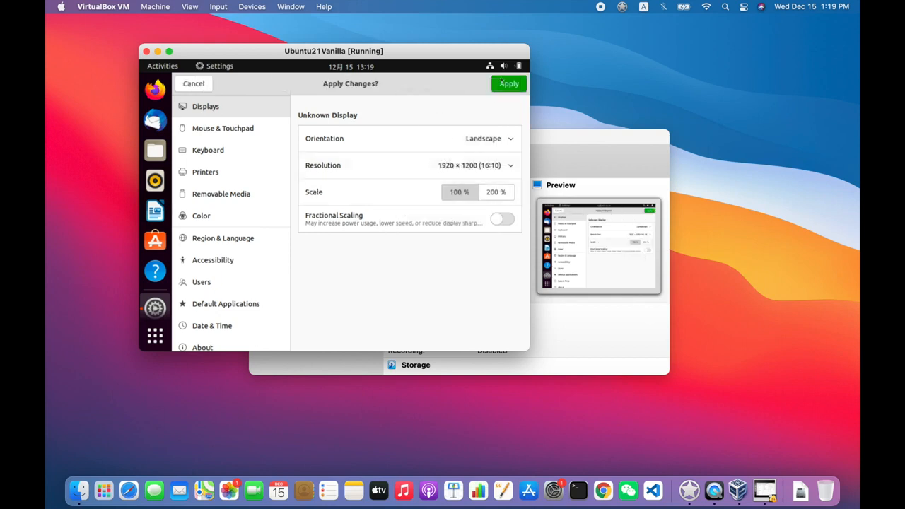
click(509, 83)
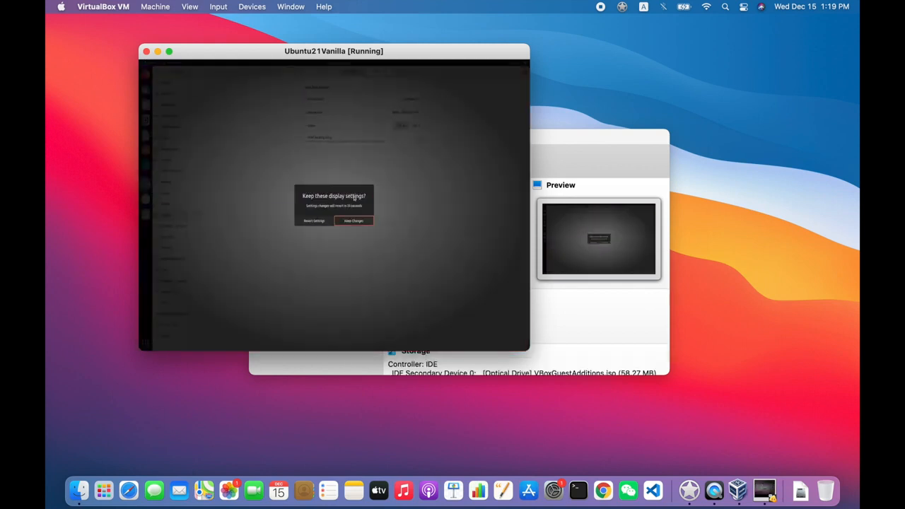
click(315, 222)
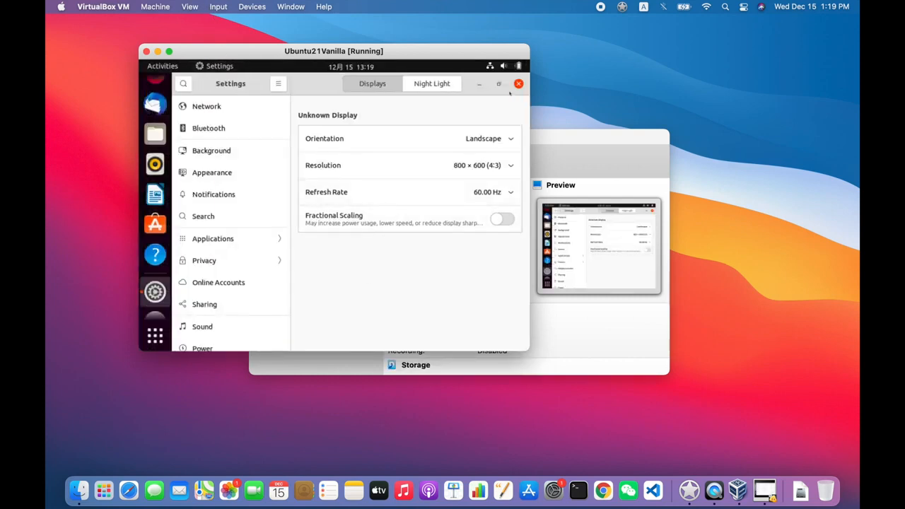
click(515, 165)
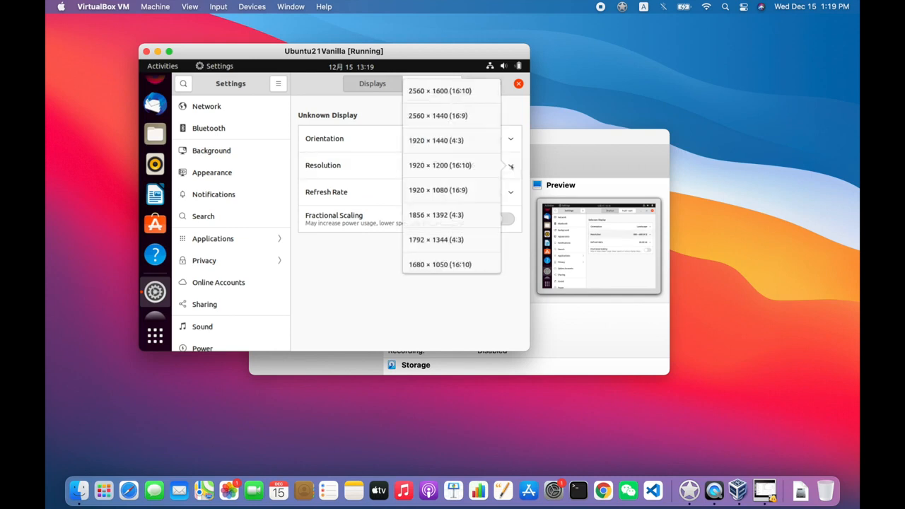
click(460, 165)
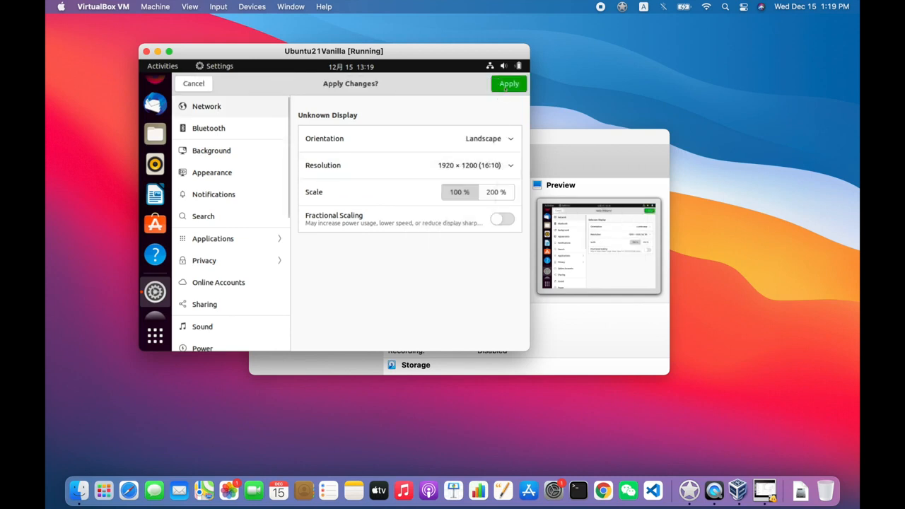
double_click(412, 50)
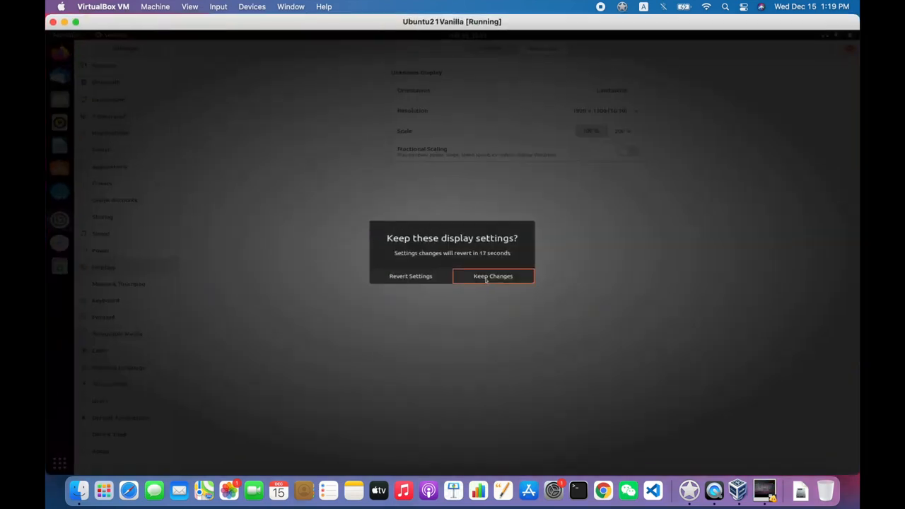
Switch the Ubuntu guest's Displays resolution to 1920 × 1080 (16:9), apply it and keep the changes
click(485, 278)
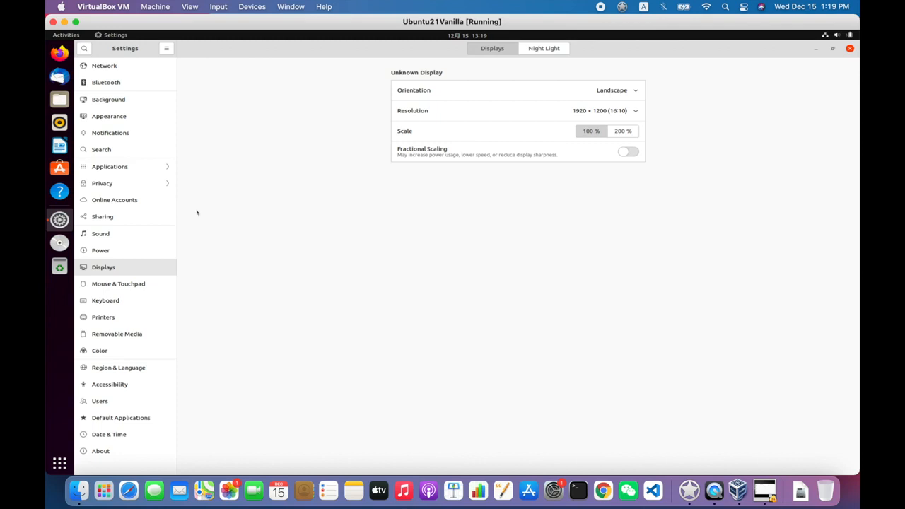
click(635, 112)
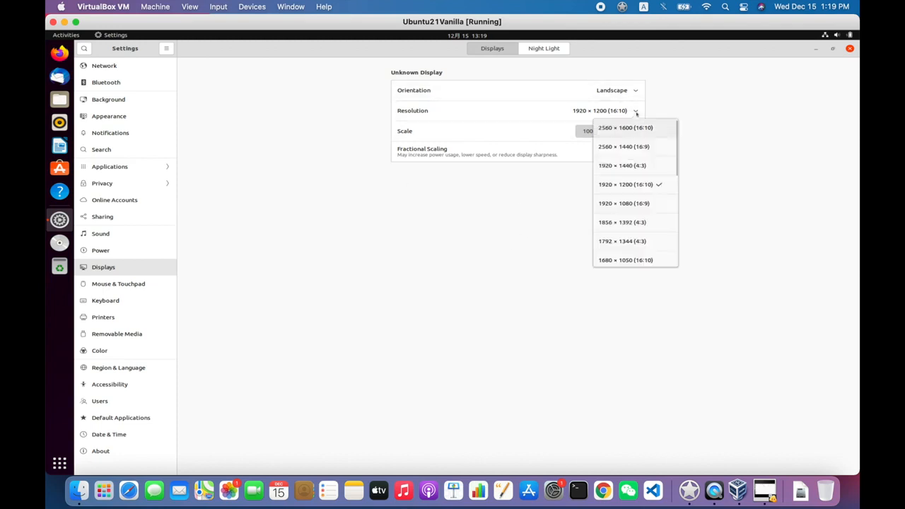
click(628, 203)
click(838, 50)
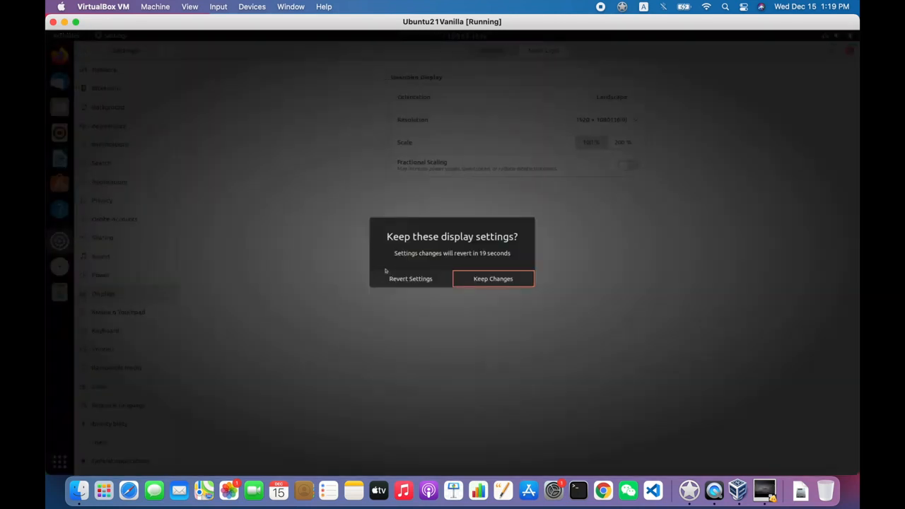
key(Return)
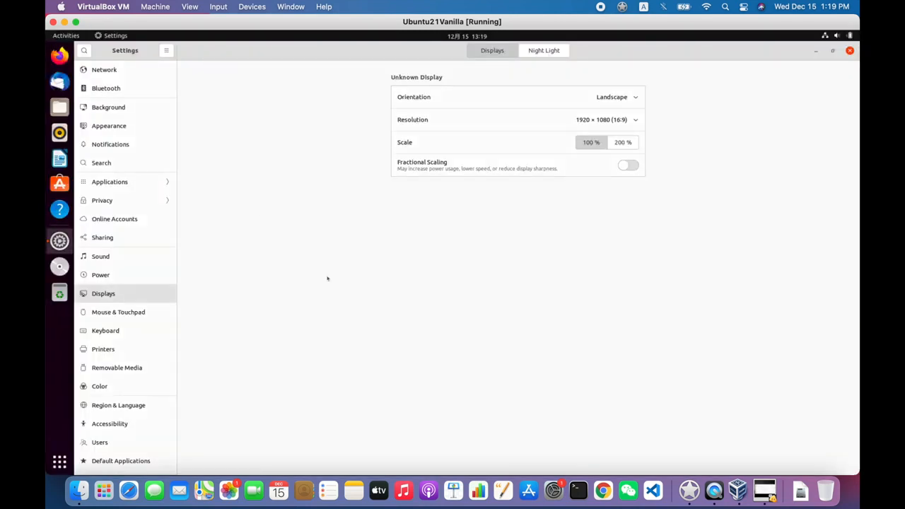
click(112, 36)
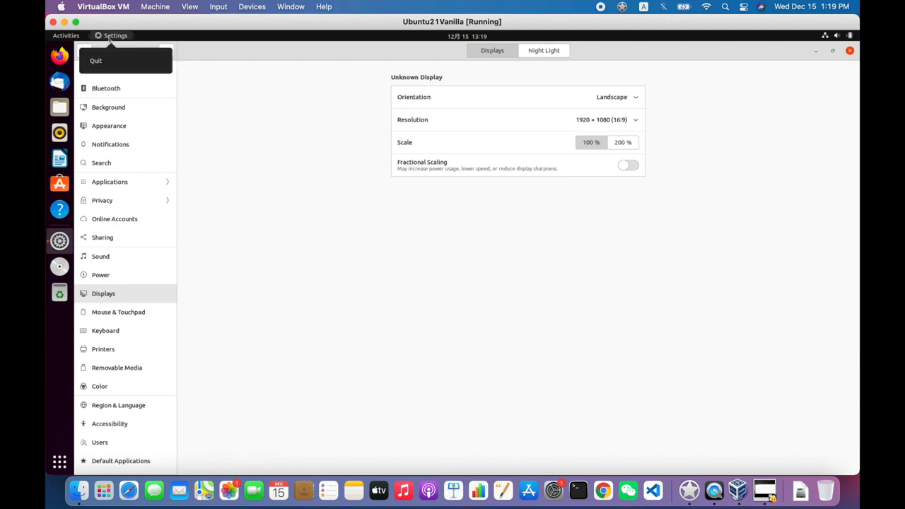
click(110, 41)
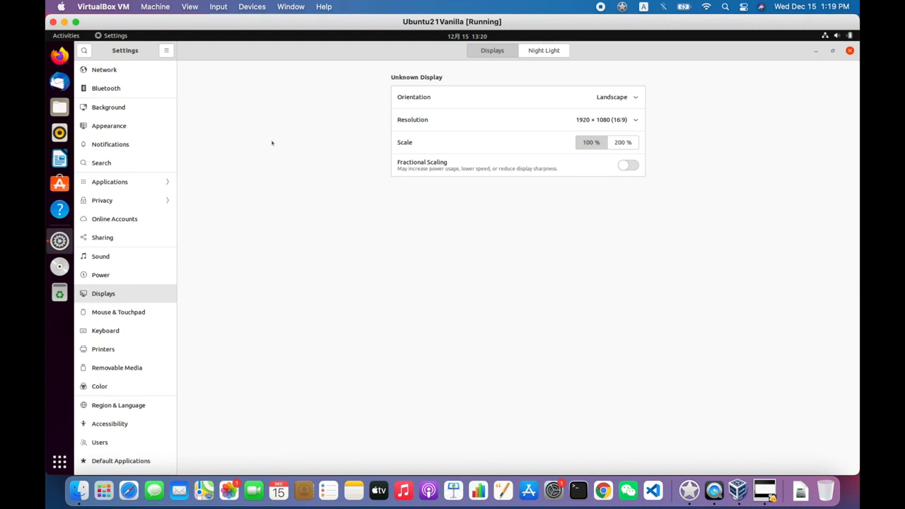
Open Terminal from Activities and run lsmod, then lsmod | grep -i vbox
click(71, 37)
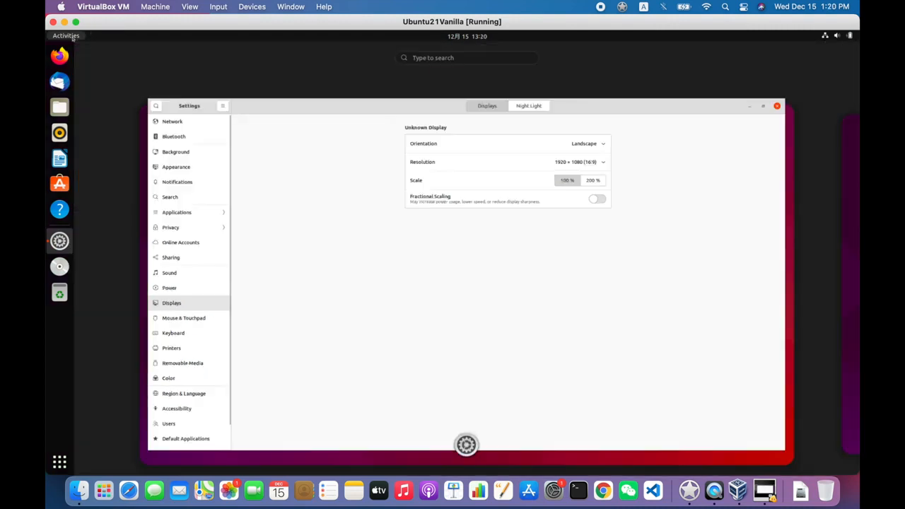
text(termi)
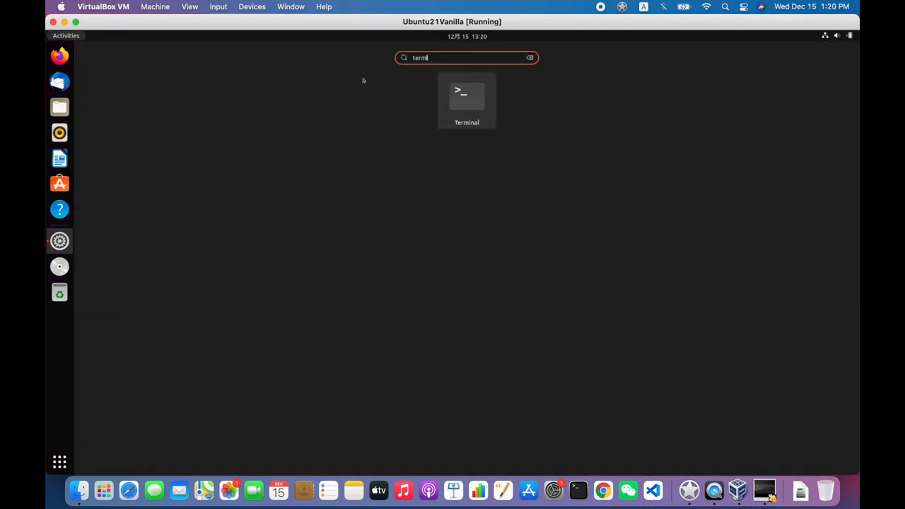
click(474, 106)
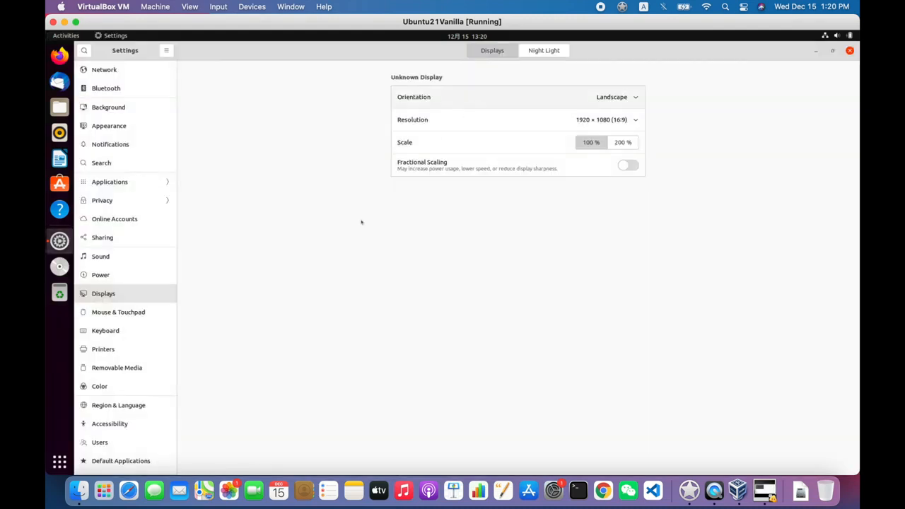
text(lsmod)
key(Return)
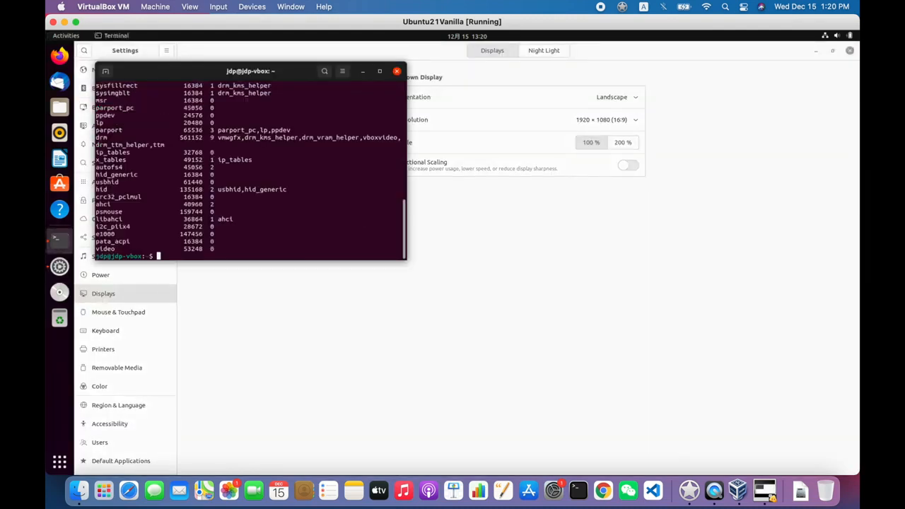
text(lsmod | grep -i vbox)
key(Return)
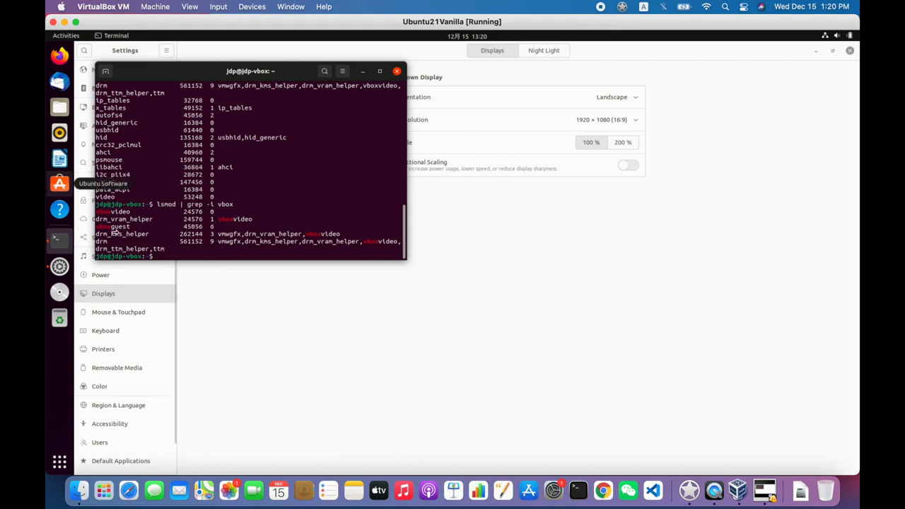
Highlight the vbox module lines in the output, including vboxguest and vboxvideo, to check they are loaded
drag(112, 227, 95, 101)
drag(396, 71, 552, 99)
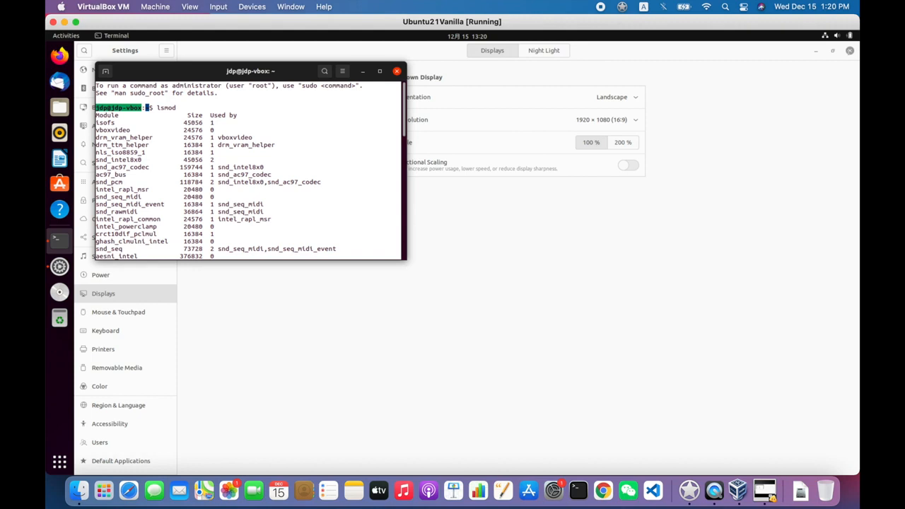
drag(749, 189, 749, 190)
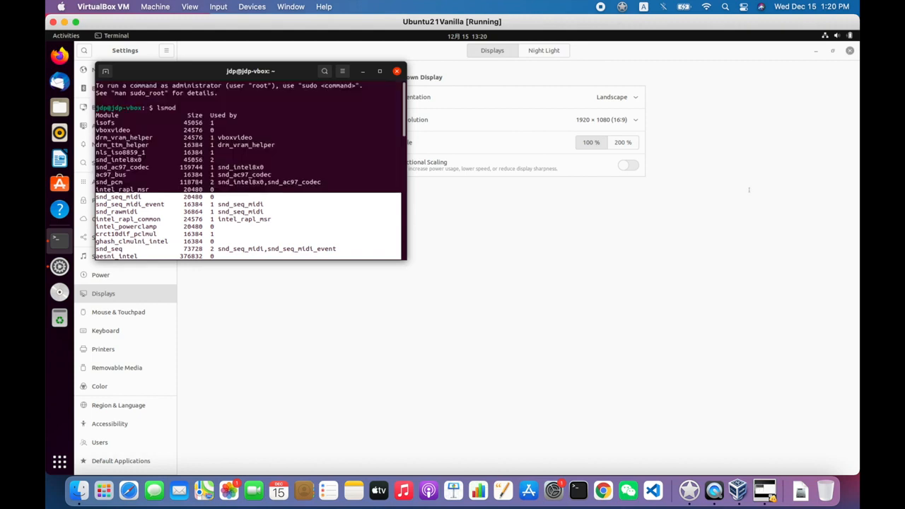
drag(749, 189, 287, 148)
drag(220, 279, 205, 144)
scroll(205, 143, up, 7)
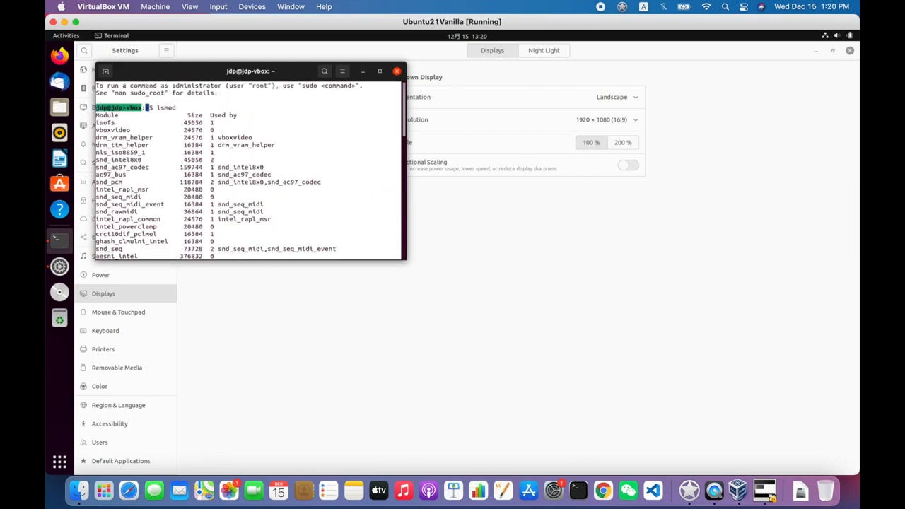